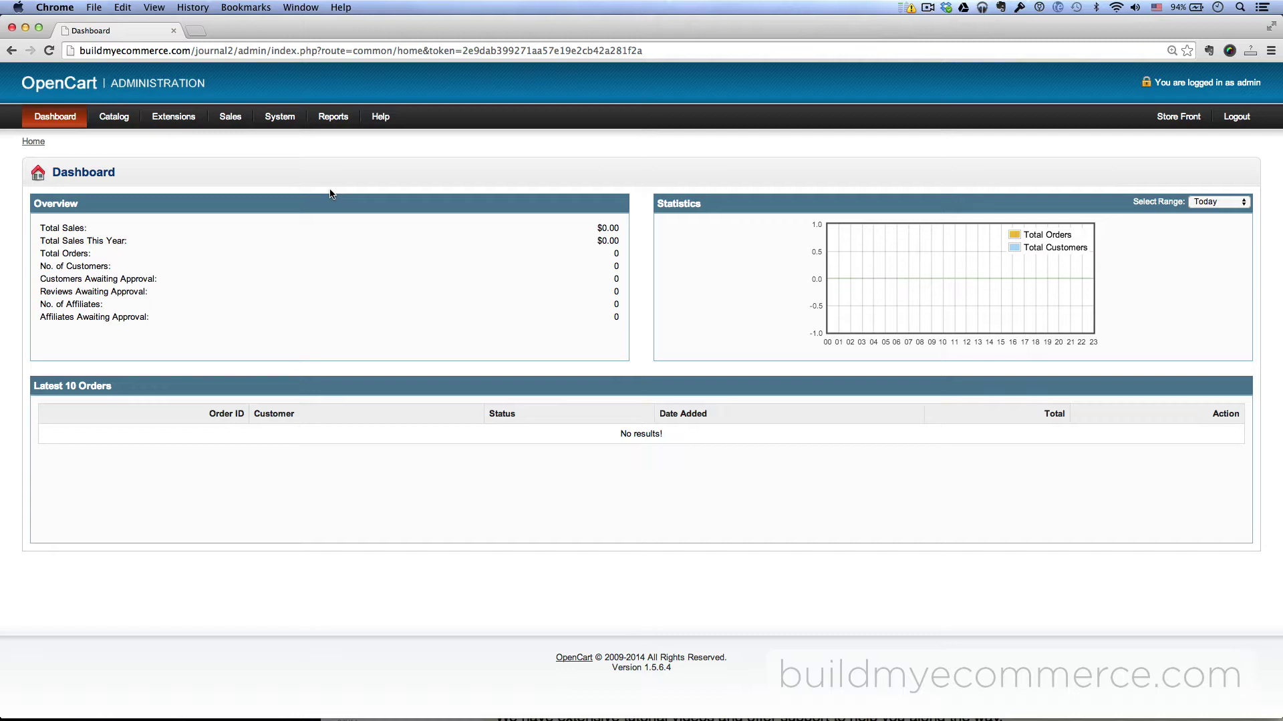
- Install the Journal 2 module from the Extensions > Modules list
click(163, 140)
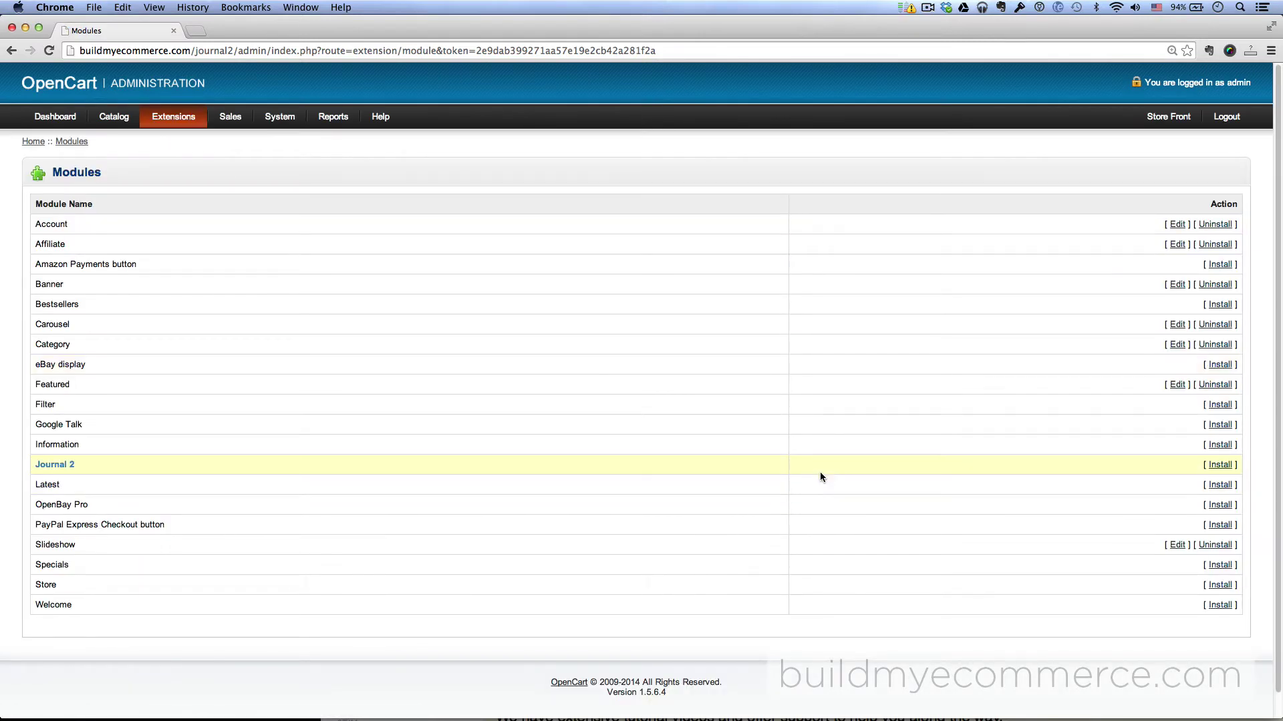
click(1220, 464)
- Choose journal2 as the default store's Template on its Store tab and save the settings
mouse_move(280, 127)
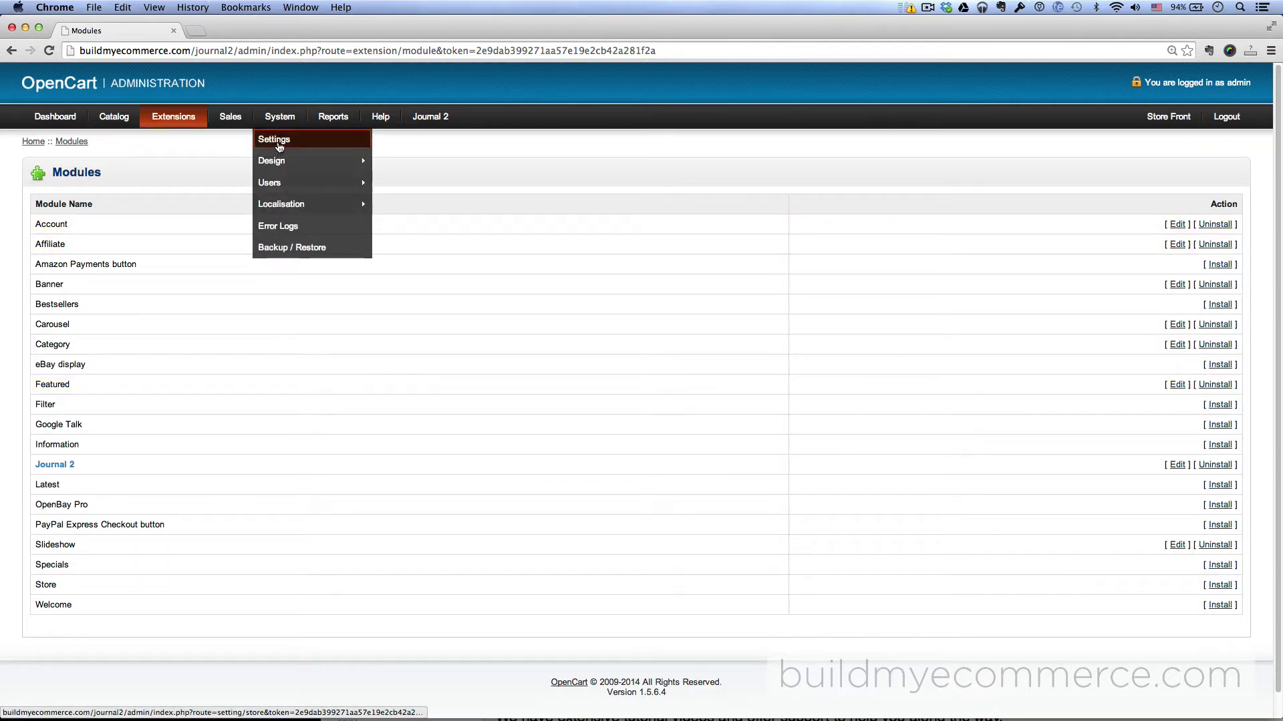
click(280, 145)
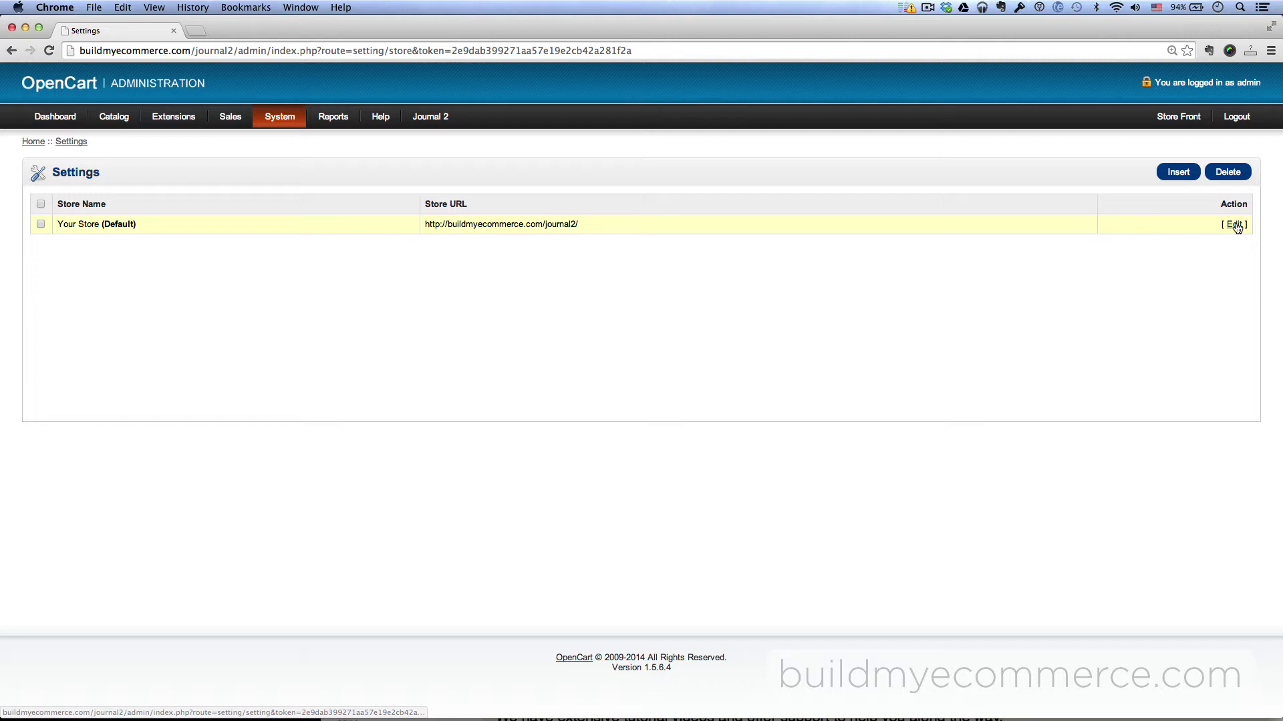
click(1236, 225)
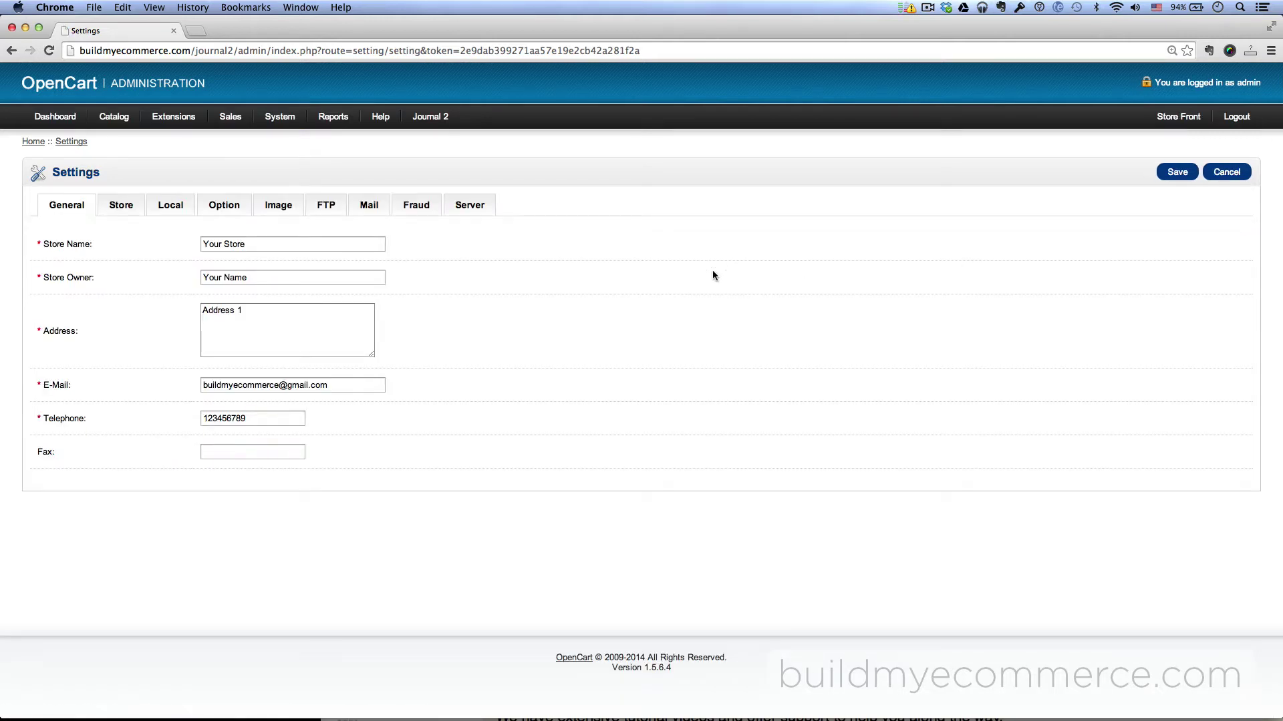
click(115, 208)
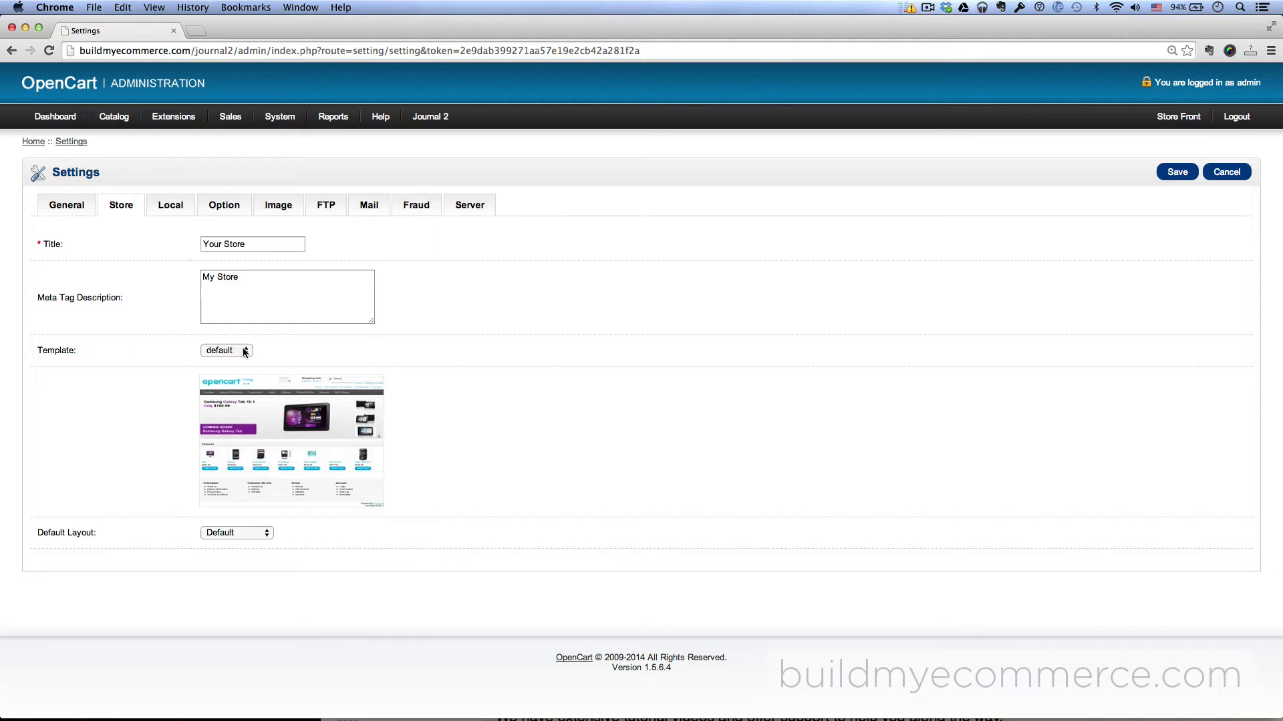
click(225, 354)
click(227, 361)
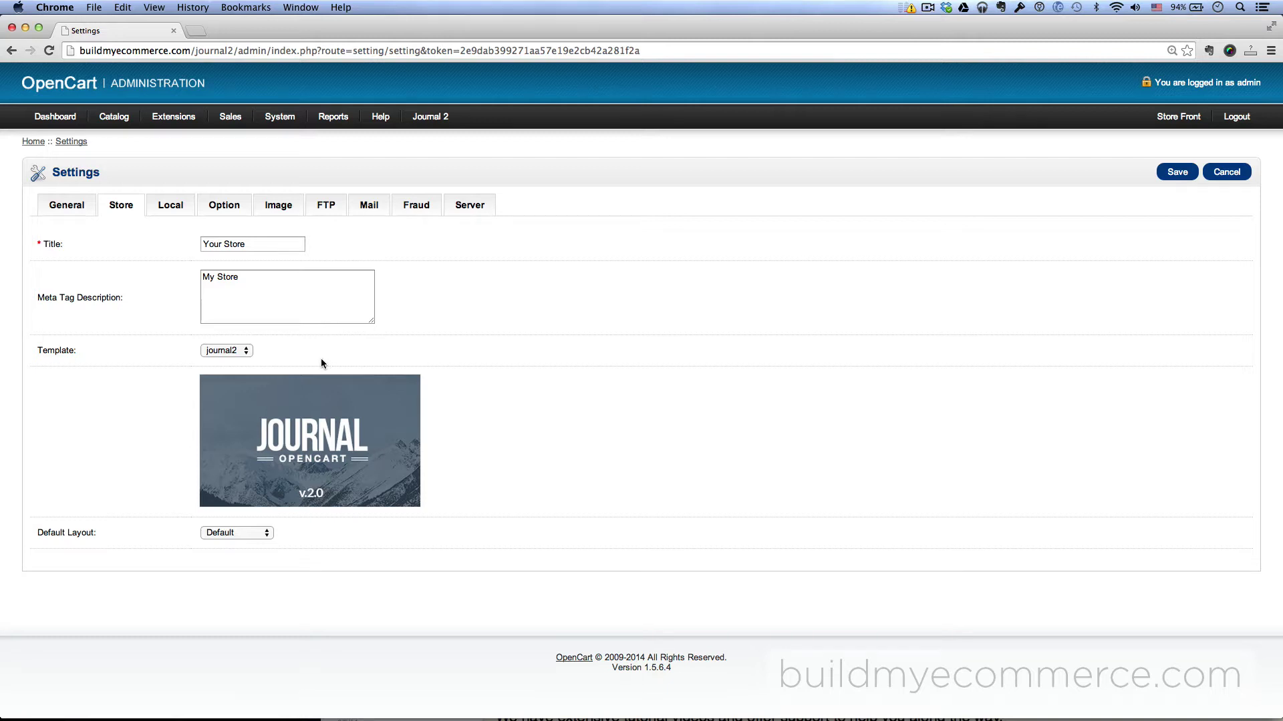
click(1175, 176)
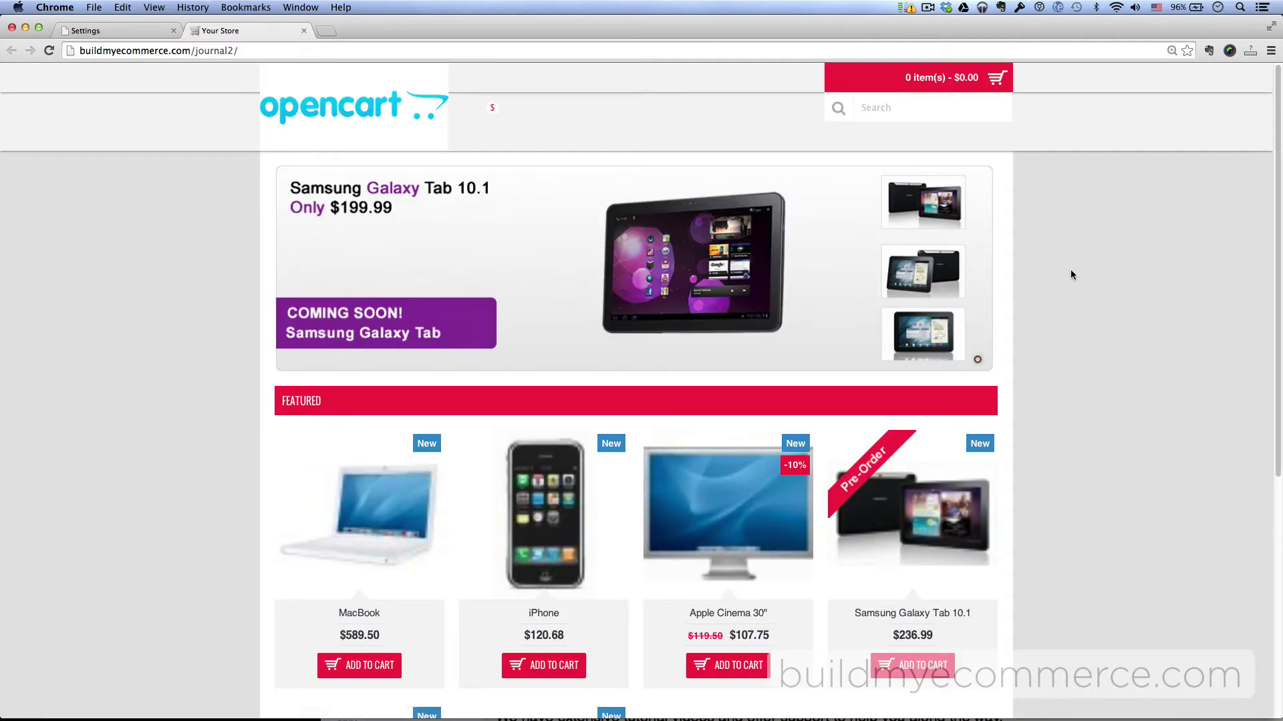
- Scroll the storefront home page to review the Journal 2 slideshow, featured products and brand logos
scroll(1113, 293, down, 6)
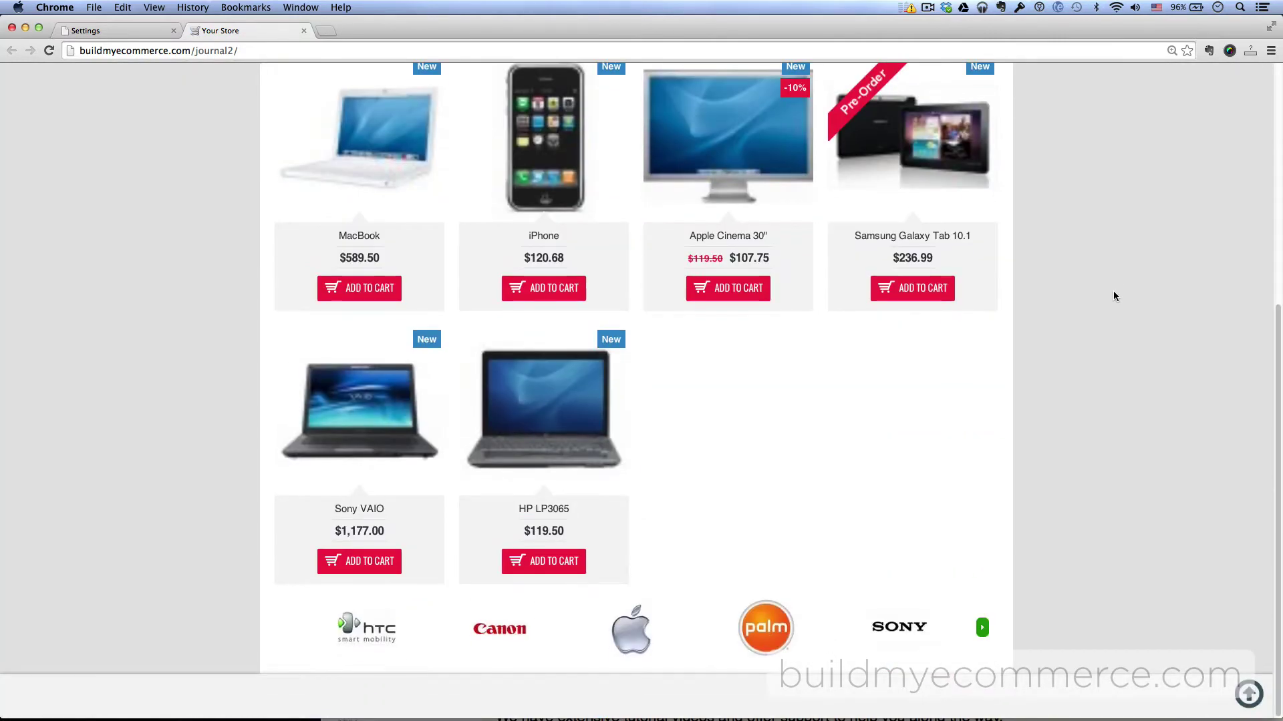
scroll(1113, 291, up, 6)
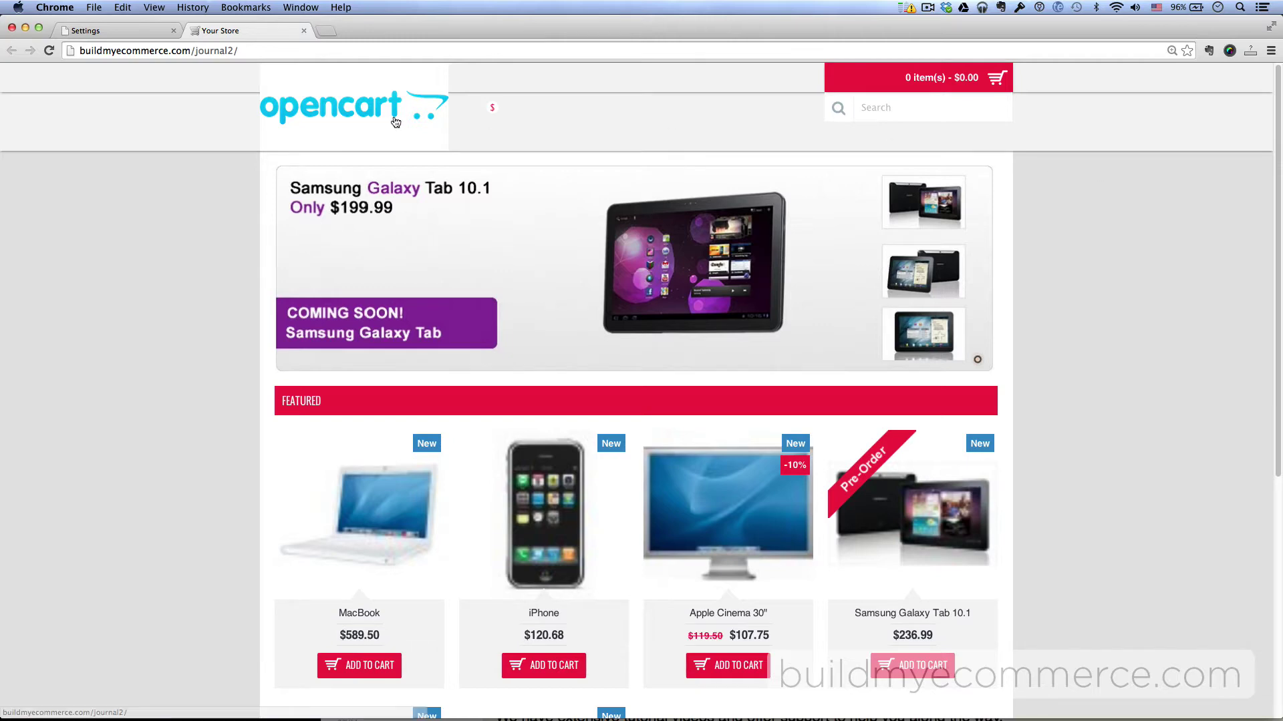
scroll(1175, 474, down, 5)
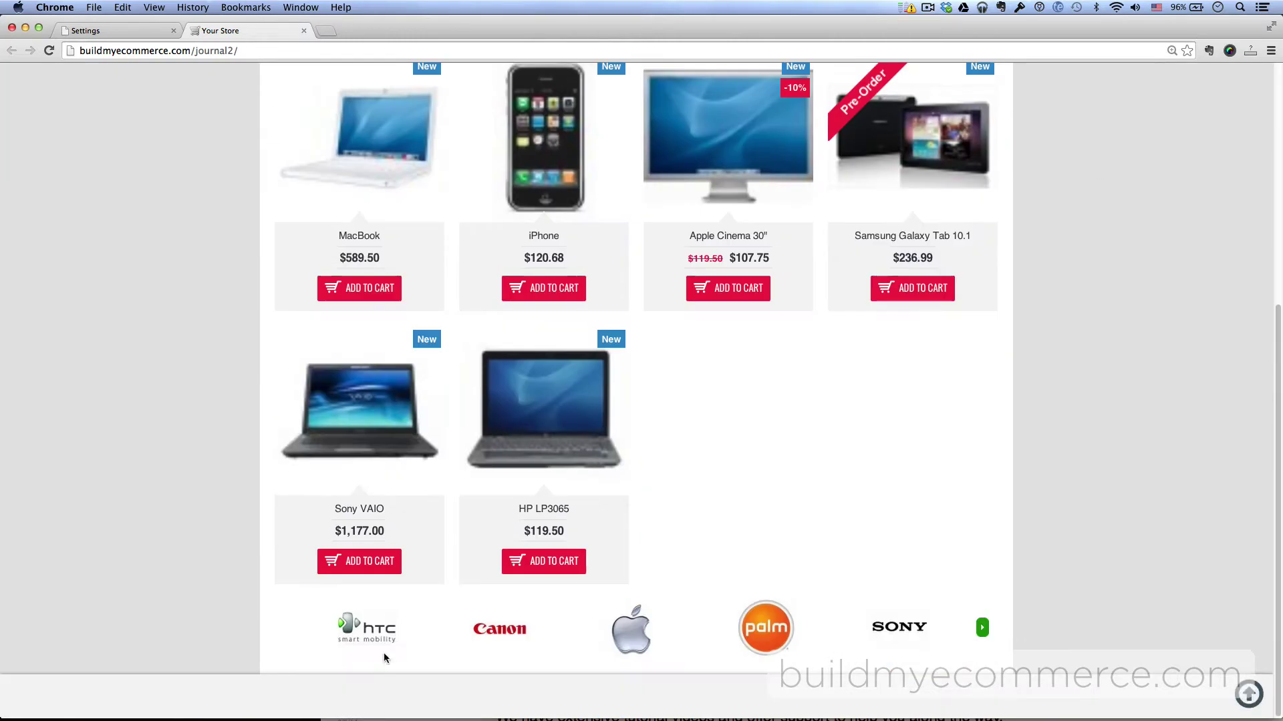
scroll(1071, 508, up, 5)
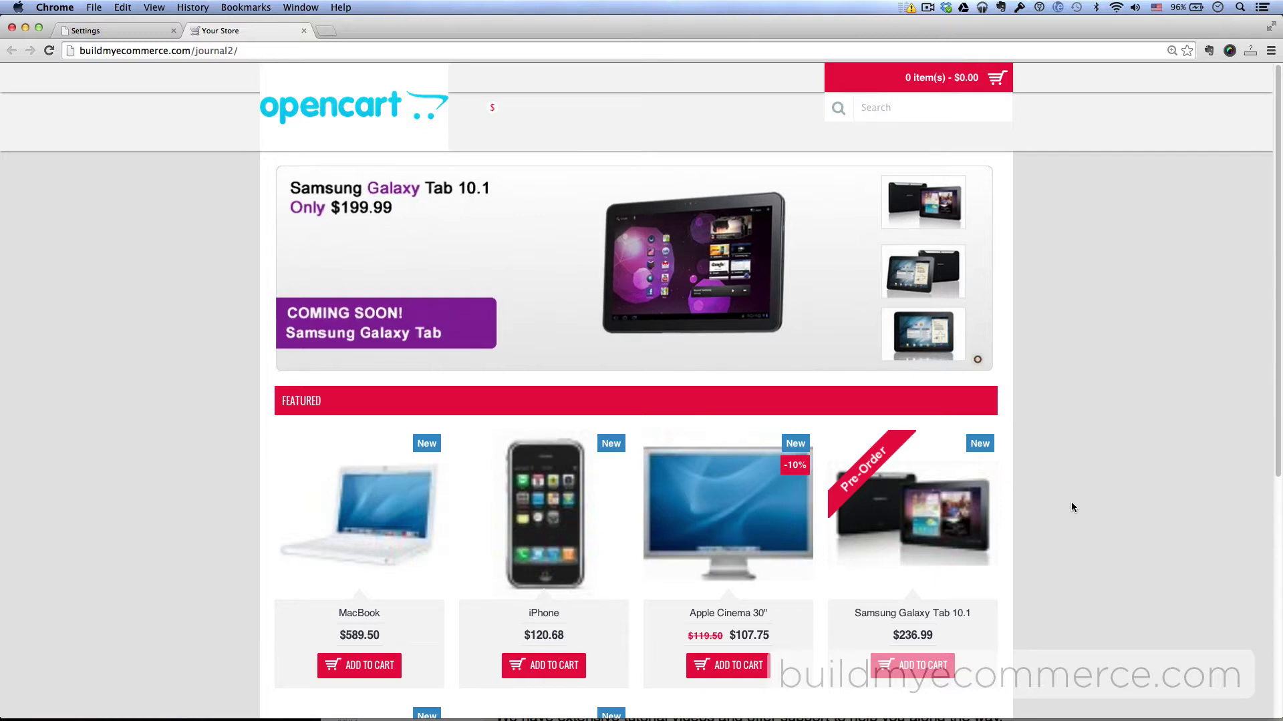
- Back in the admin, open the Journal 2 control panel dashboard from the top navigation bar
click(98, 30)
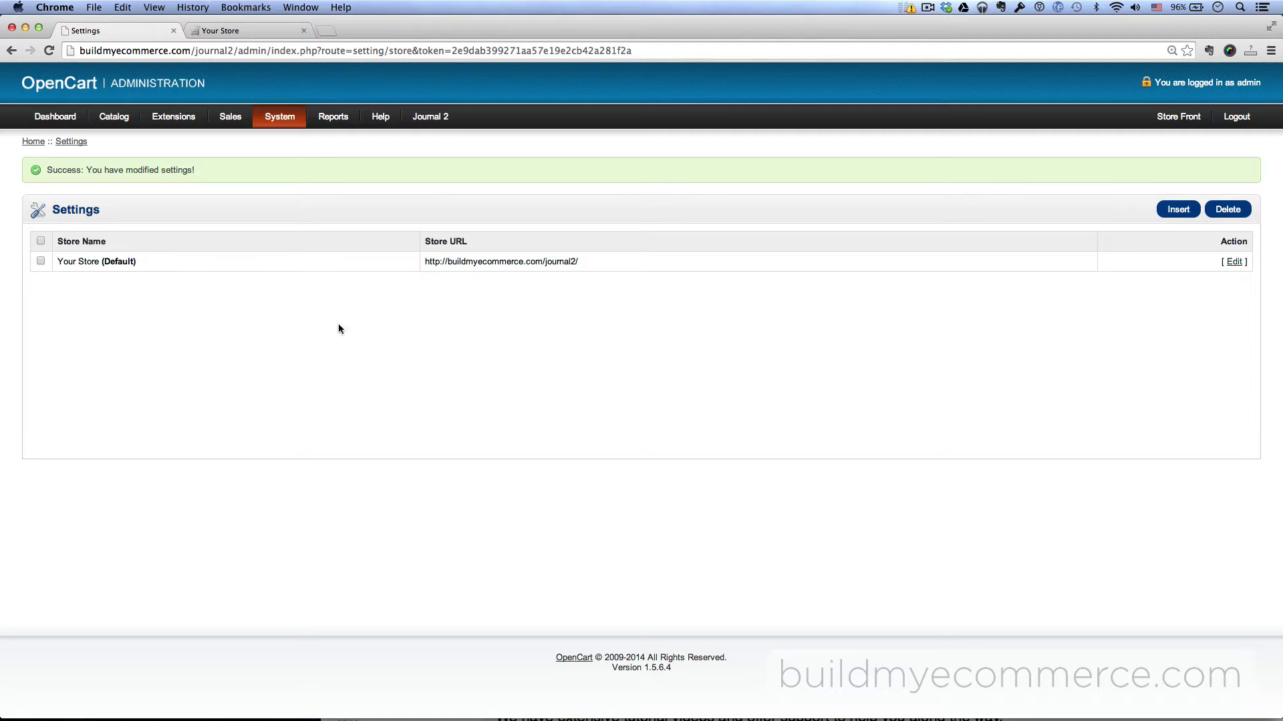
mouse_move(431, 119)
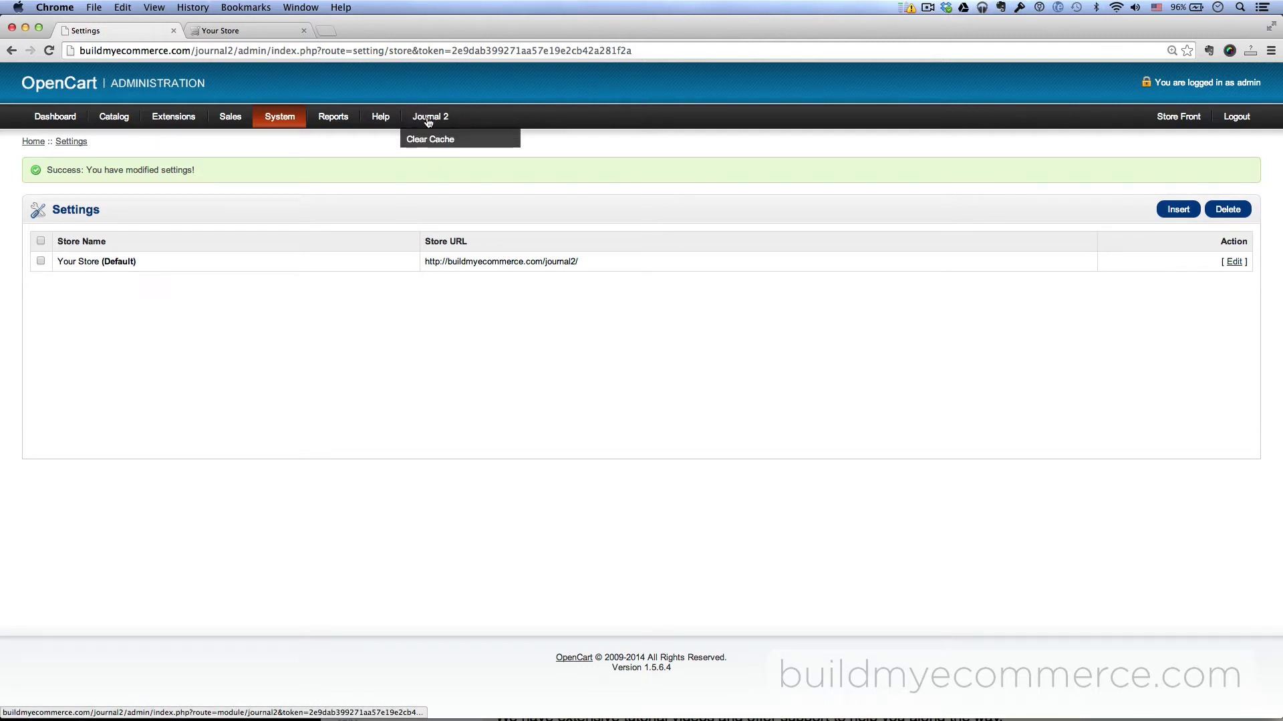
click(436, 121)
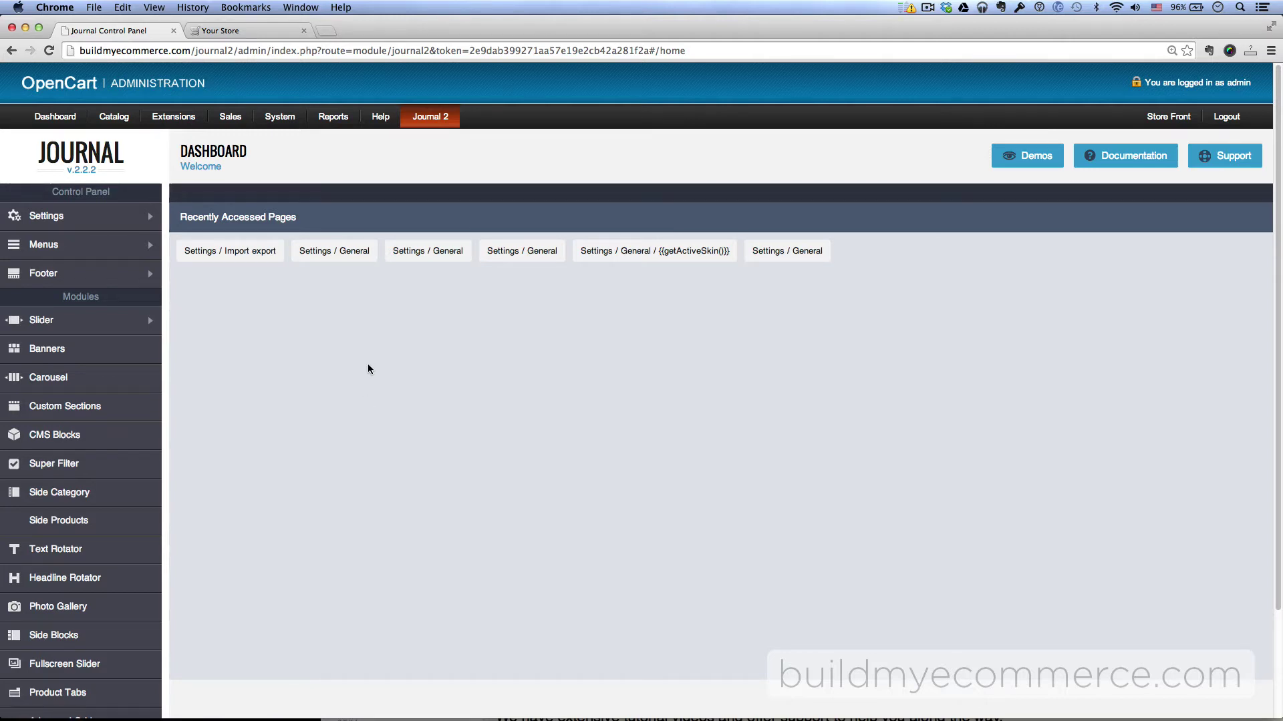
- Reset Journal's Top Menu and reload the storefront to show Home, Wish List, Account, Shopping Cart and Checkout
mouse_move(76, 254)
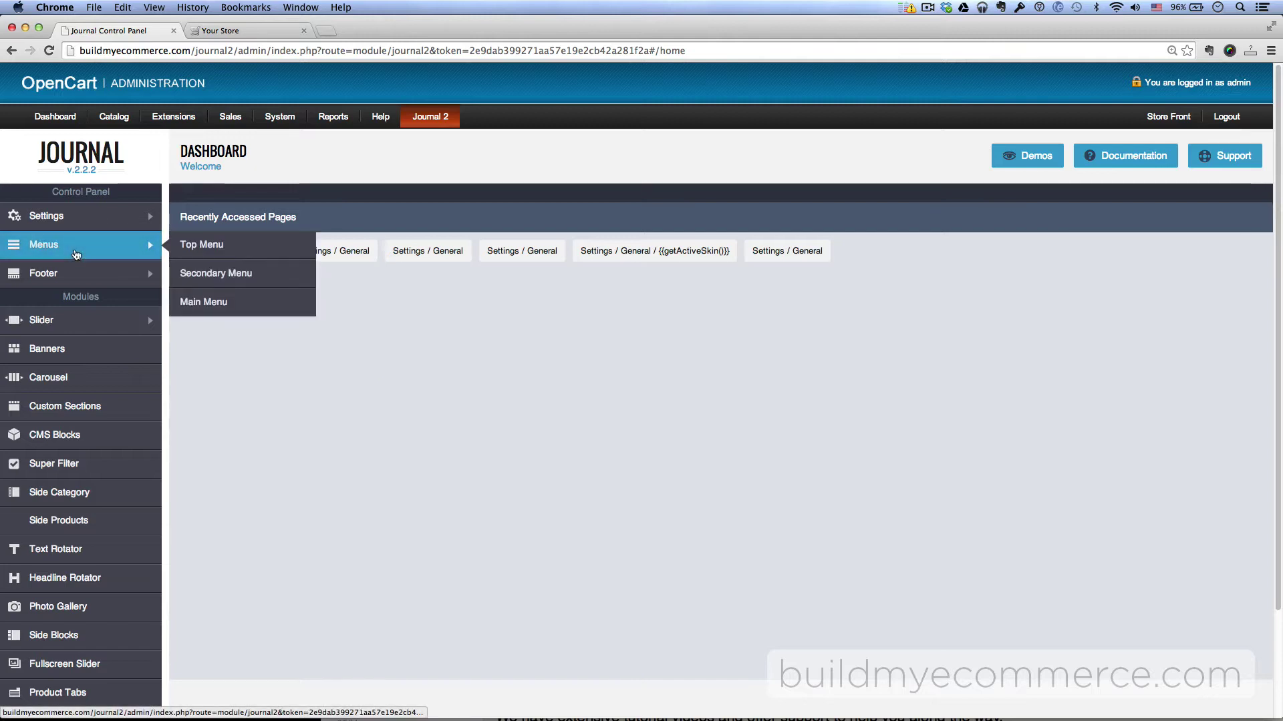
click(187, 245)
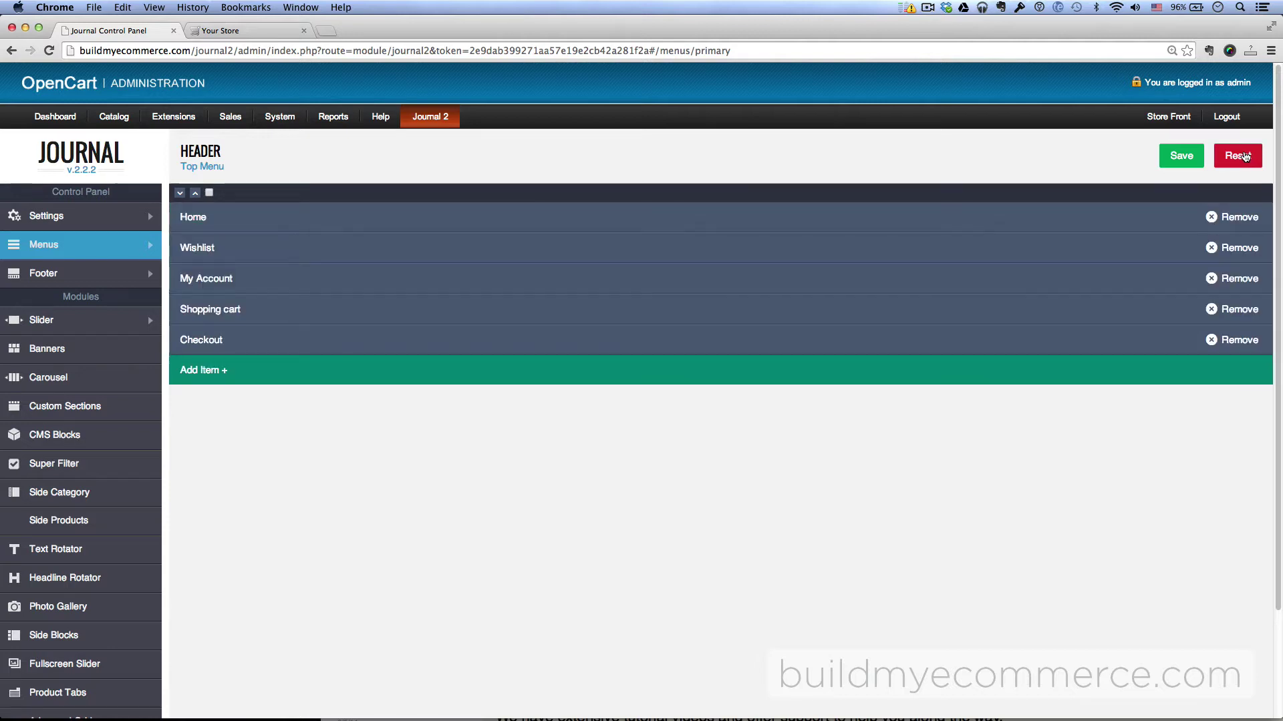
click(1179, 157)
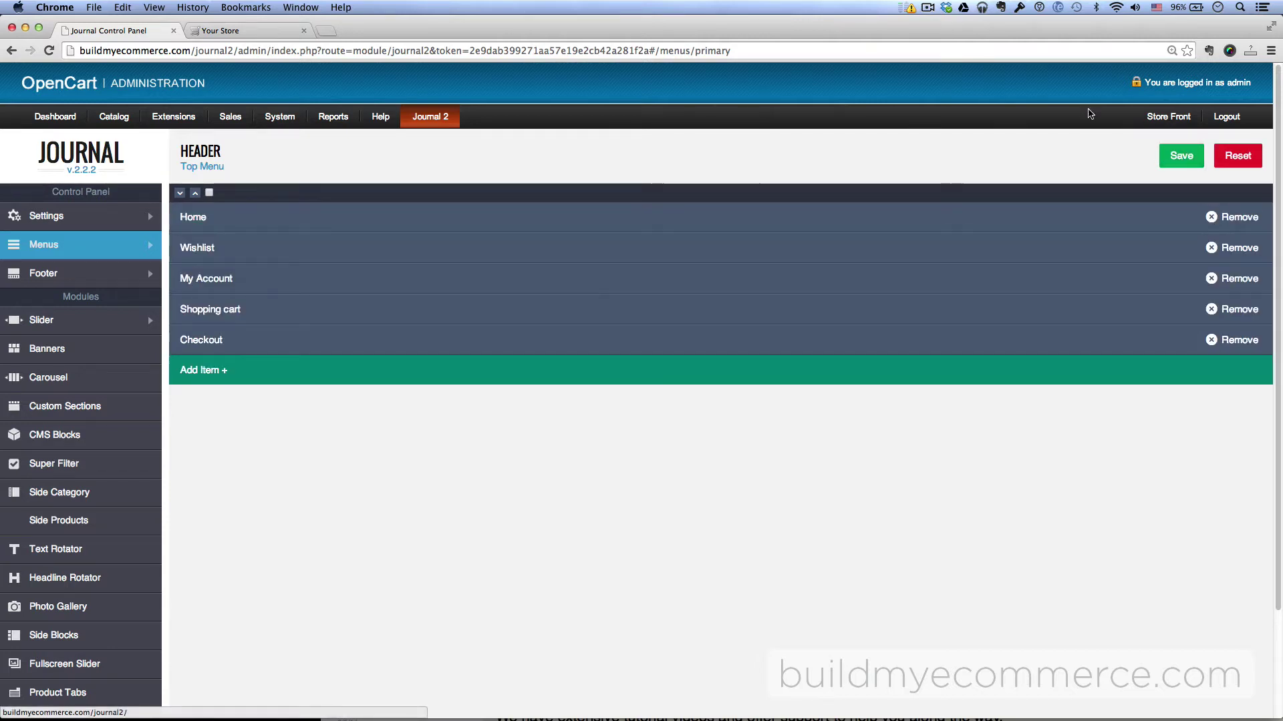
click(235, 31)
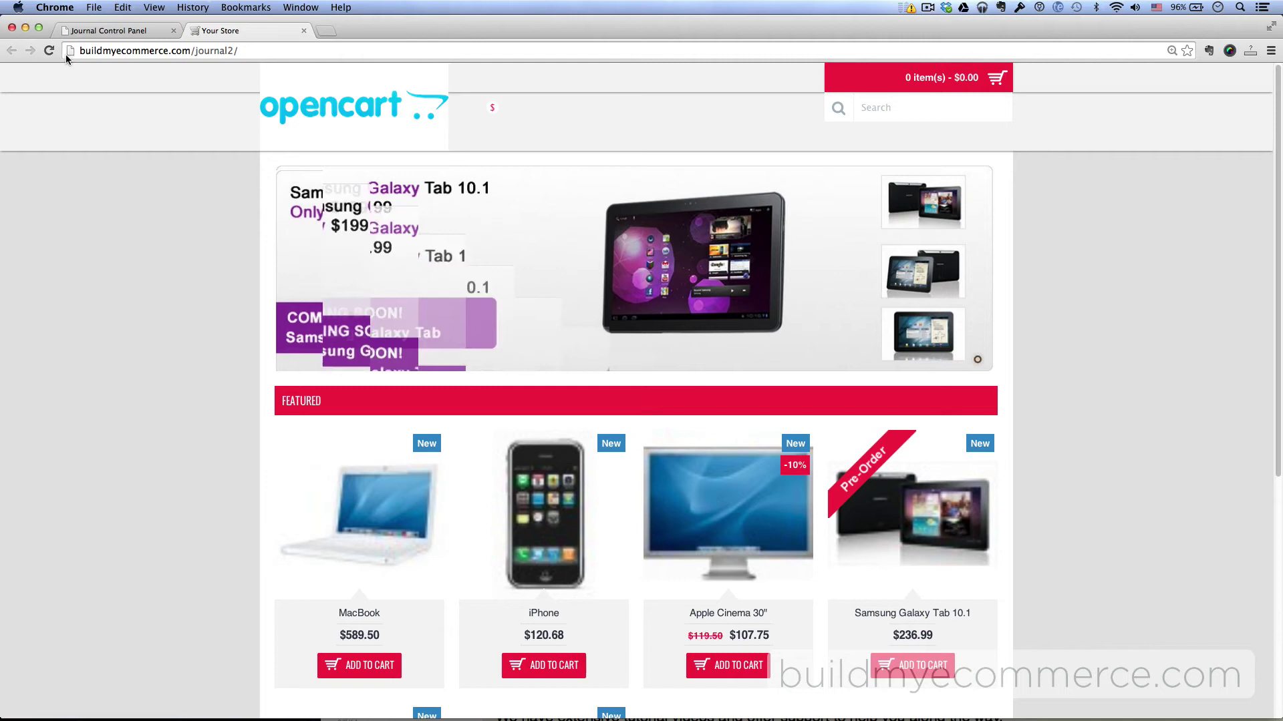
click(48, 50)
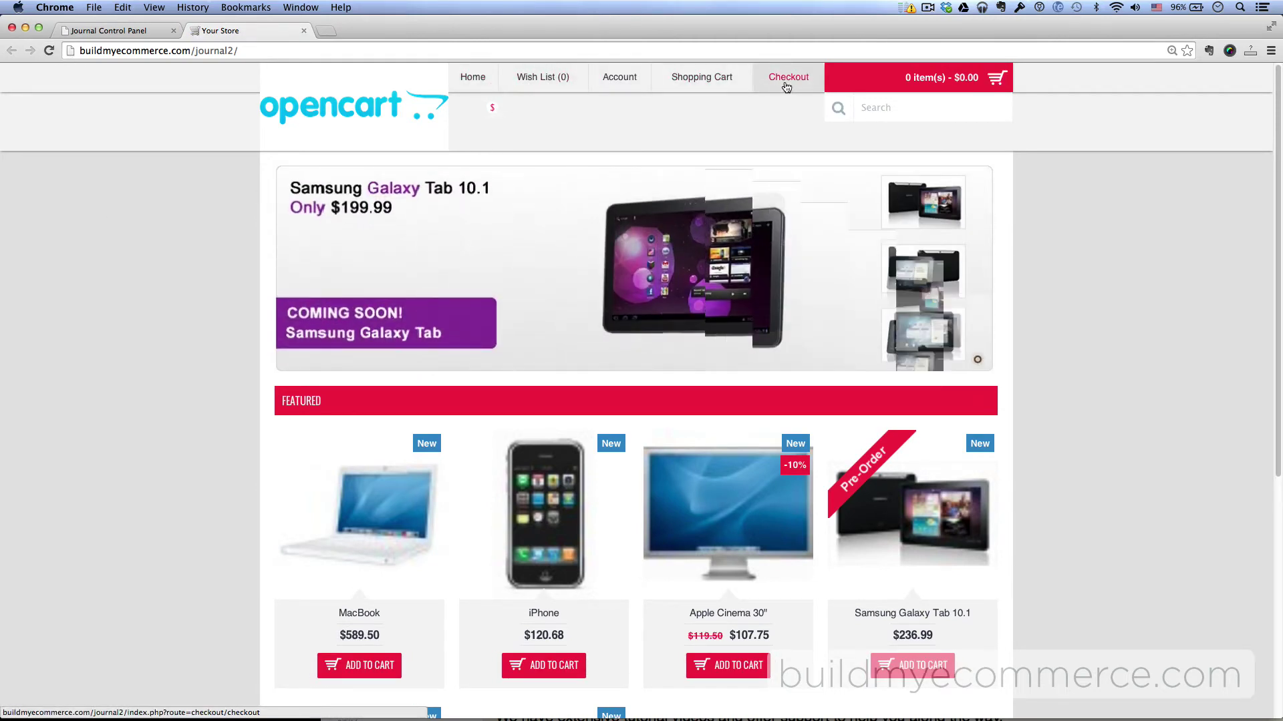
- Save Journal's Secondary Menu, confirm Login and Register in the reloaded storefront header, and return to admin
click(115, 31)
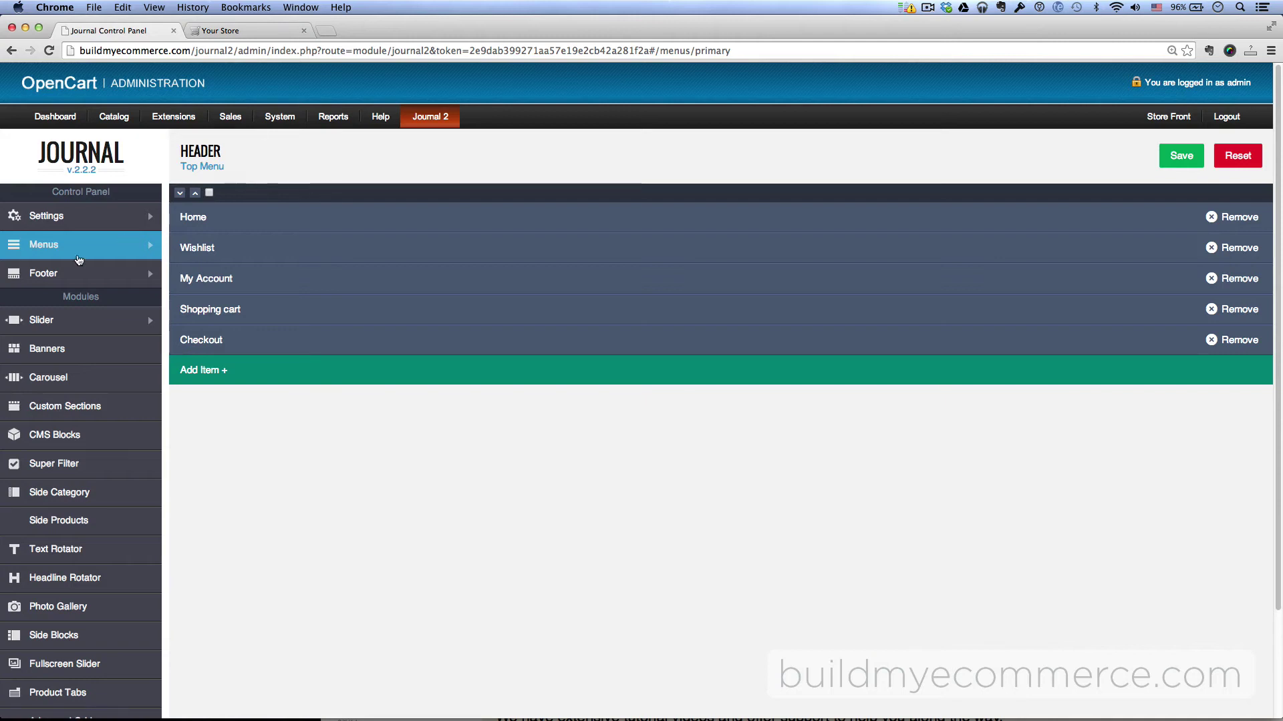
mouse_move(80, 247)
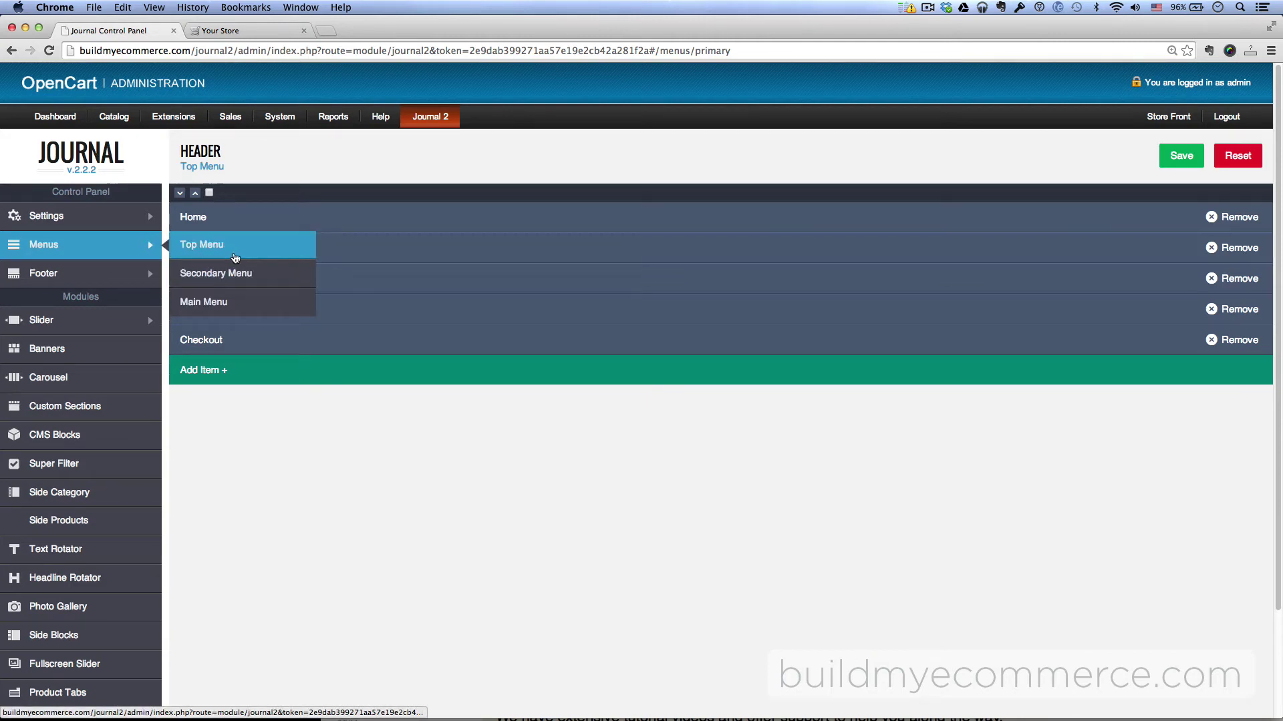
click(222, 274)
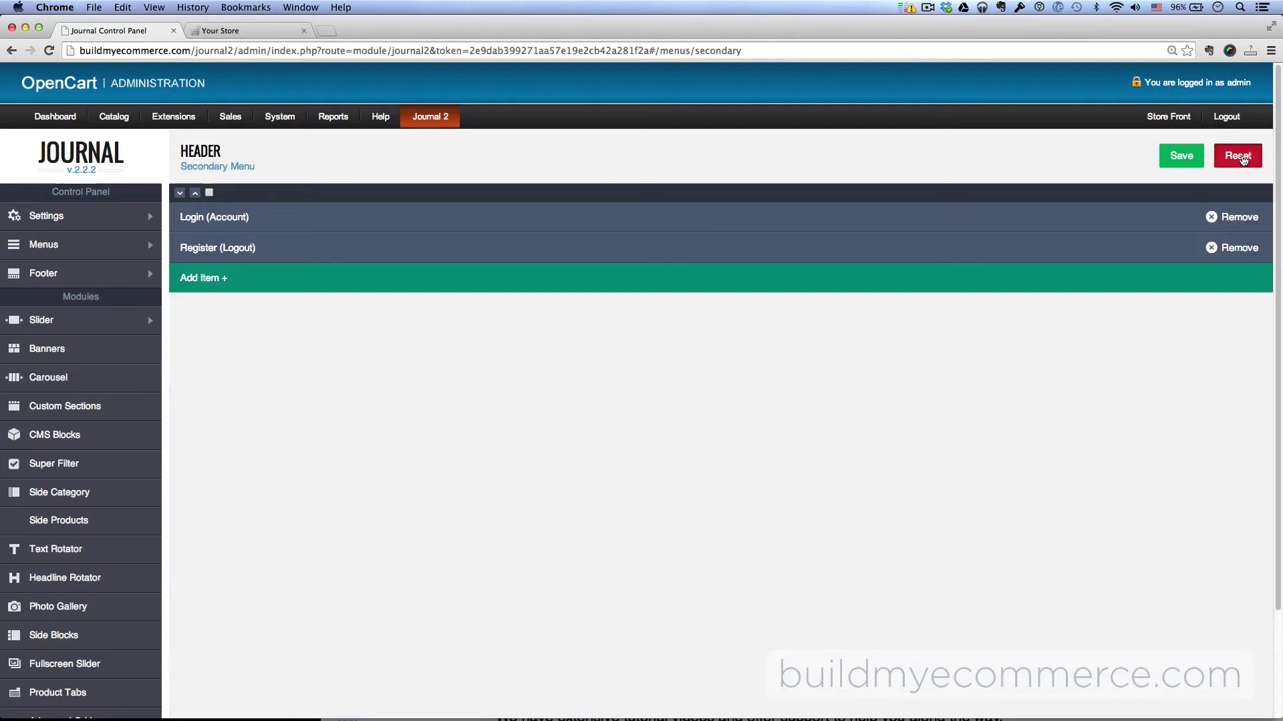
click(1181, 157)
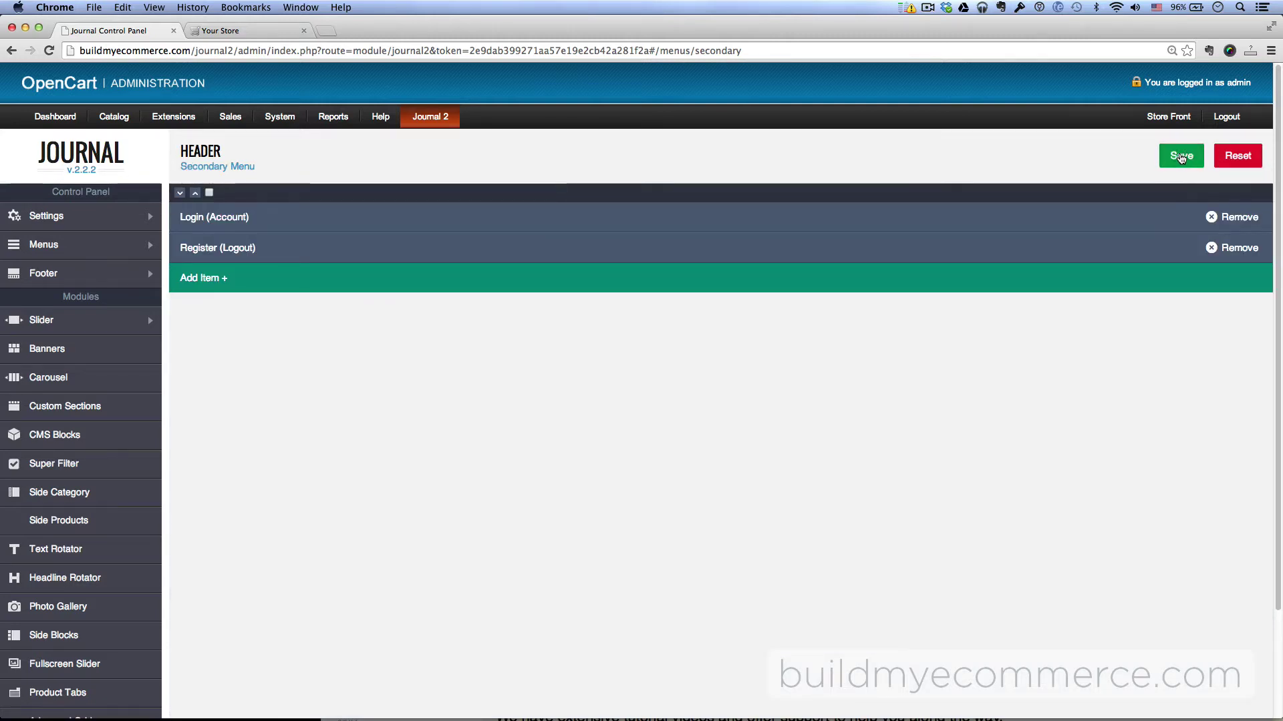
click(246, 30)
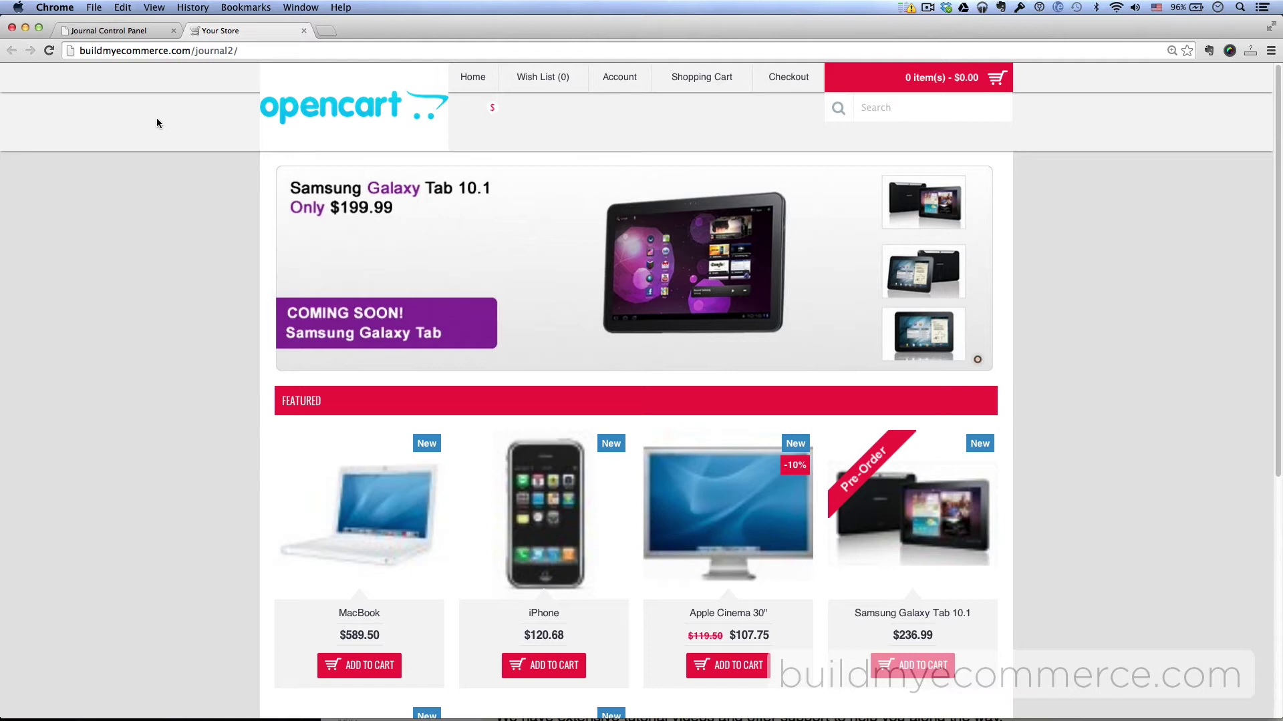
key(super+r)
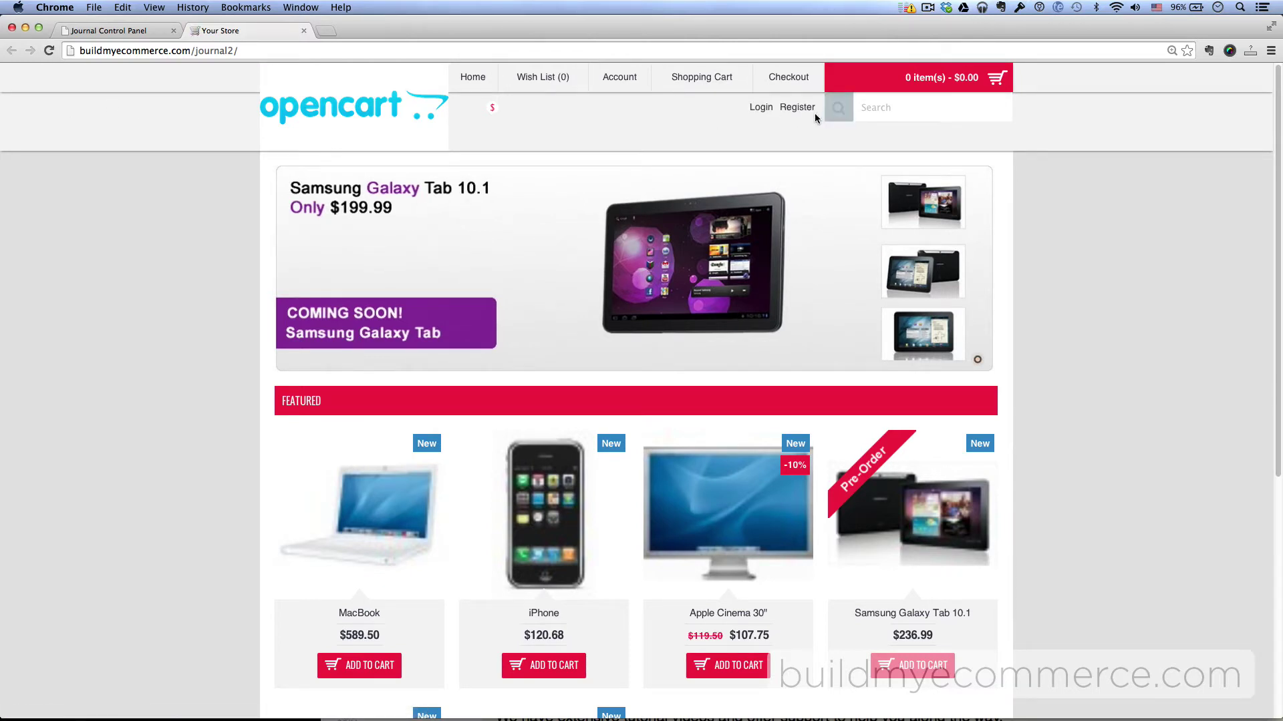
click(99, 33)
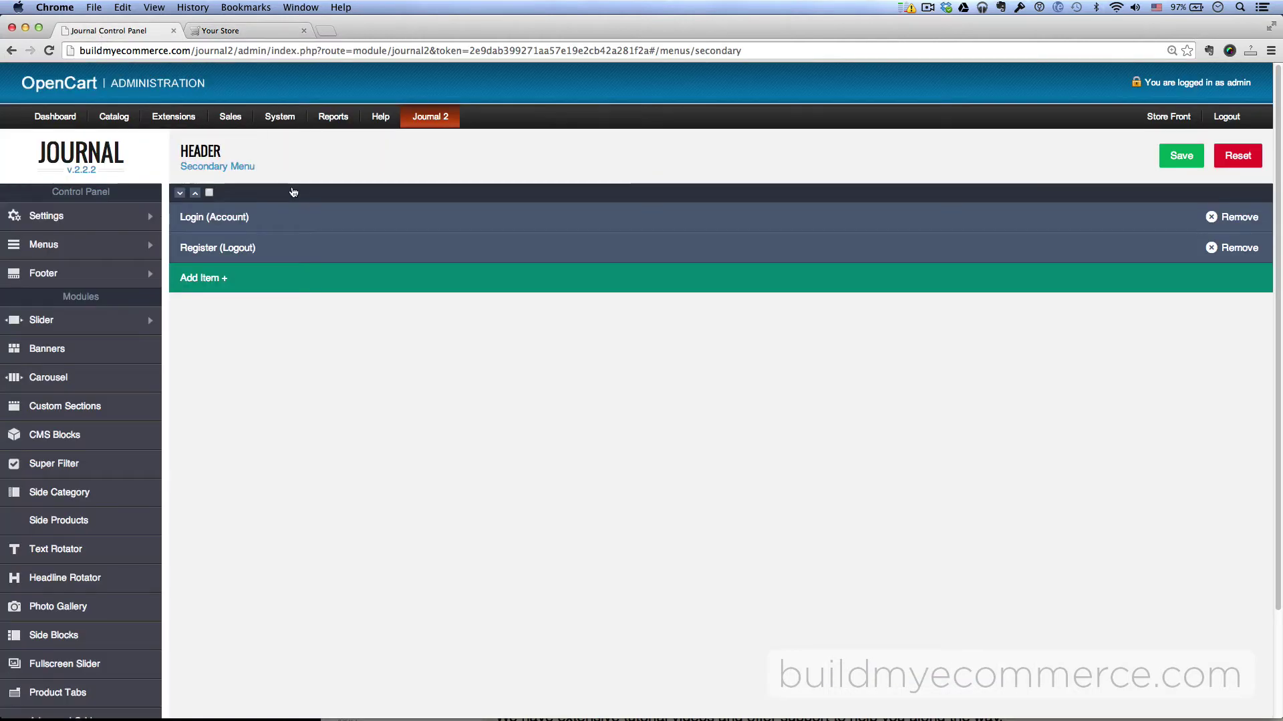
- Save the reset Journal Main Menu and reload the storefront to show the Cameras-to-Tablets category bar
mouse_move(133, 244)
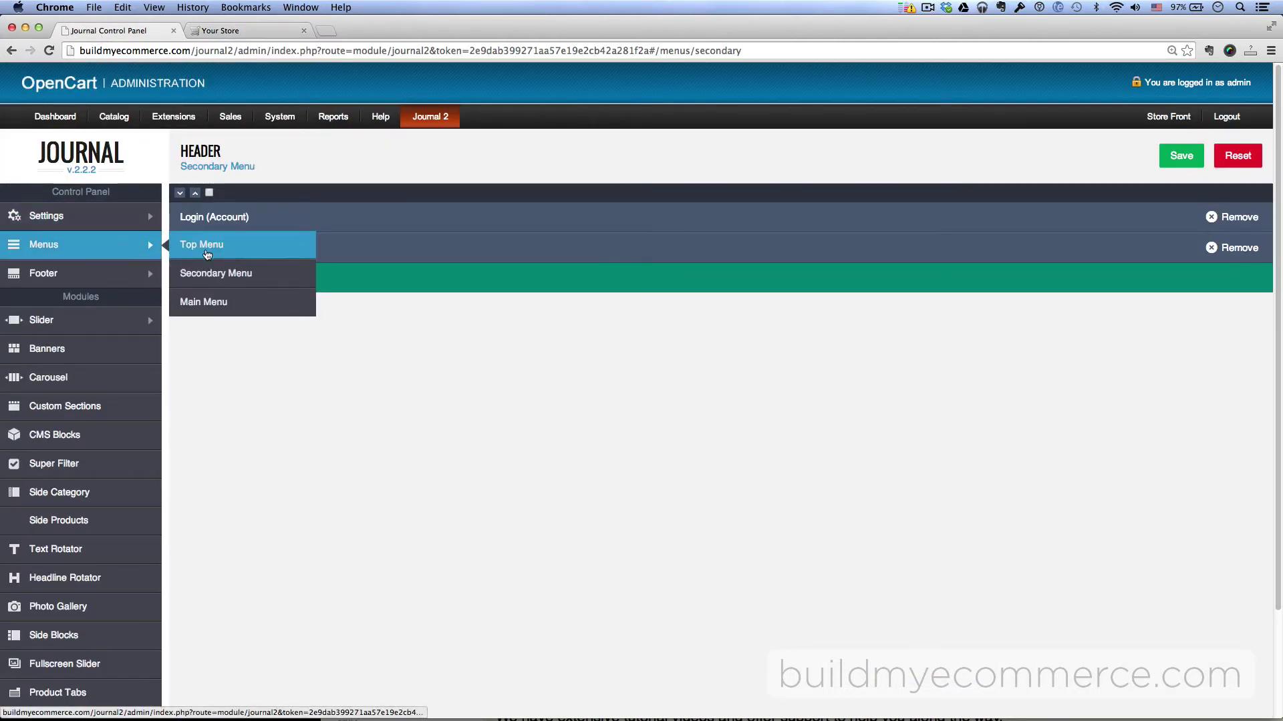
click(229, 304)
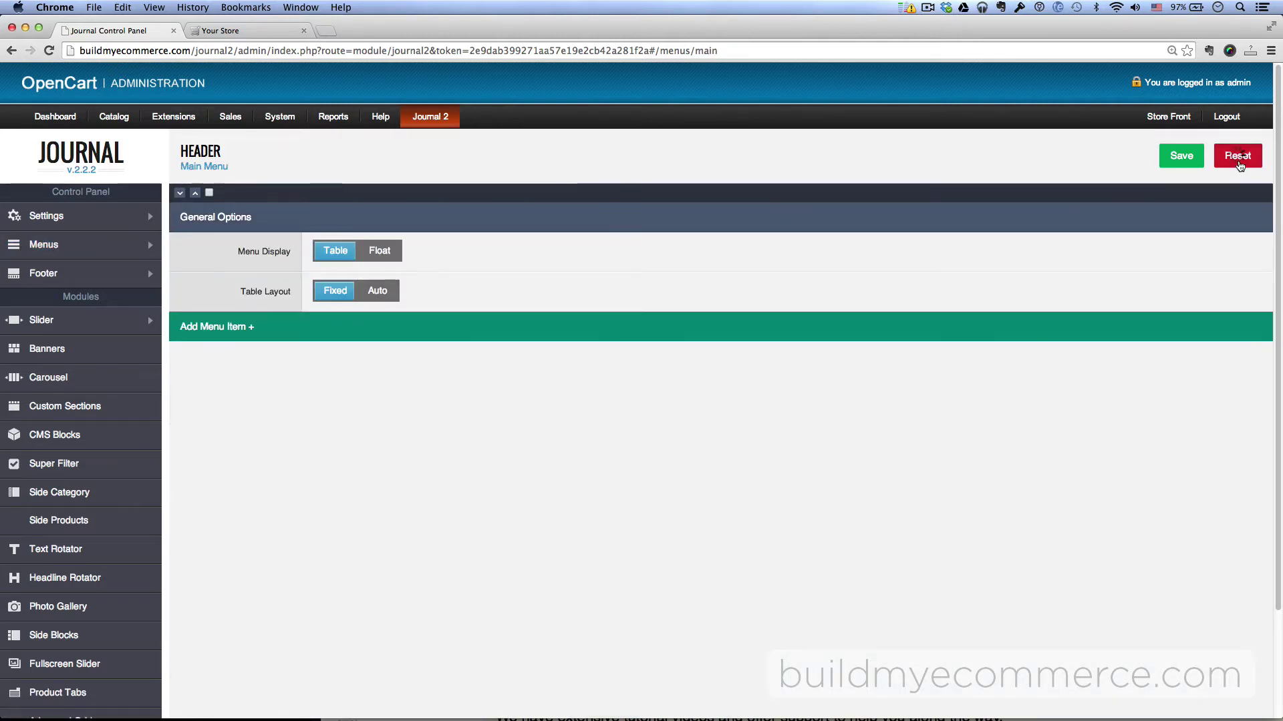
click(1177, 158)
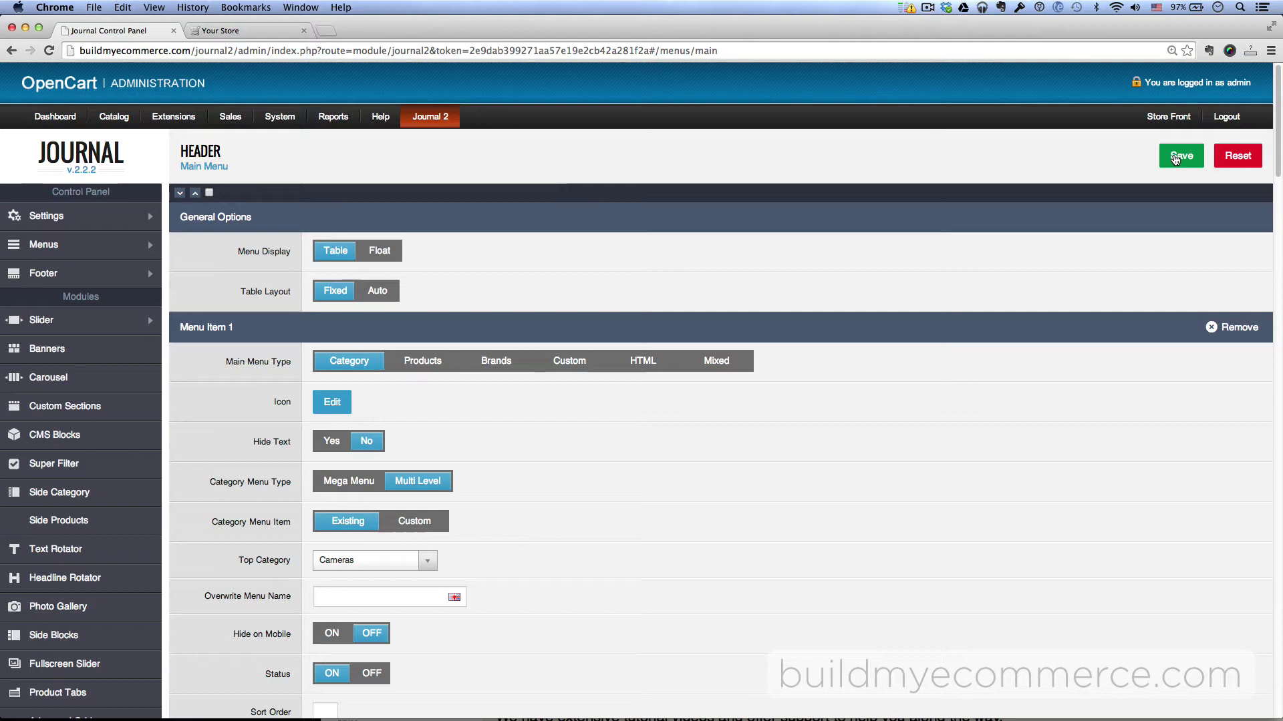
click(227, 31)
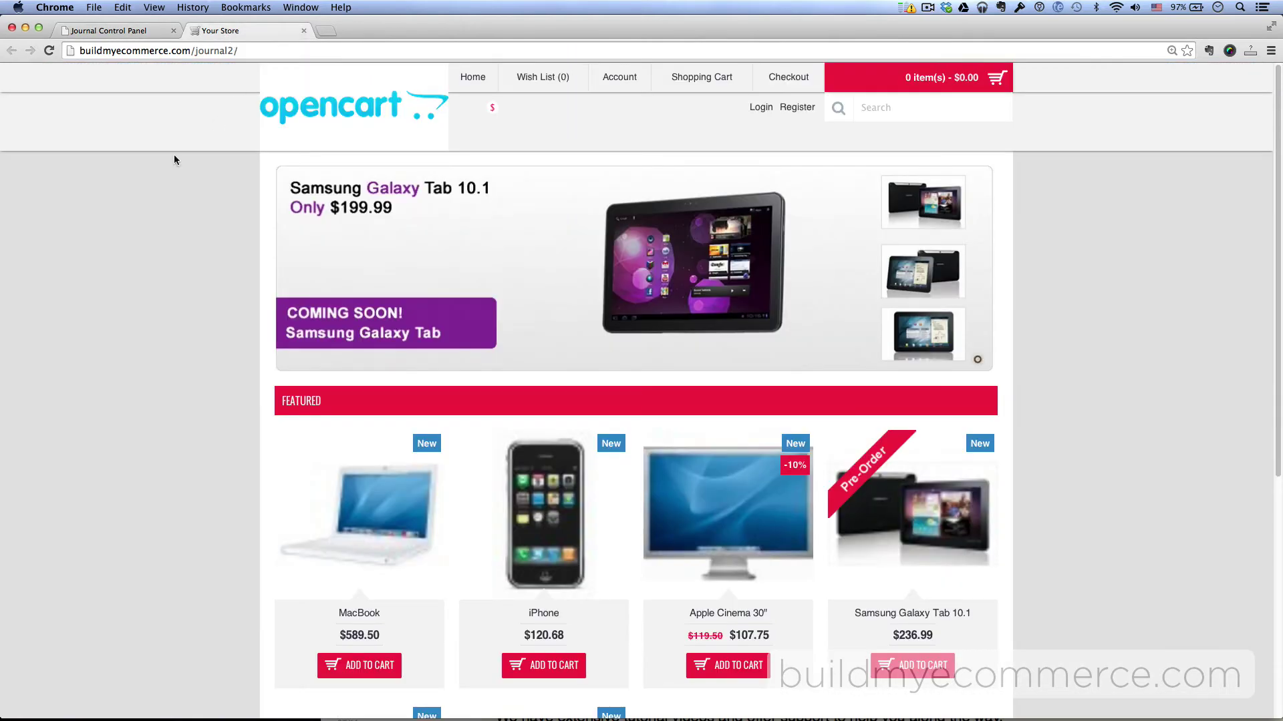
click(45, 53)
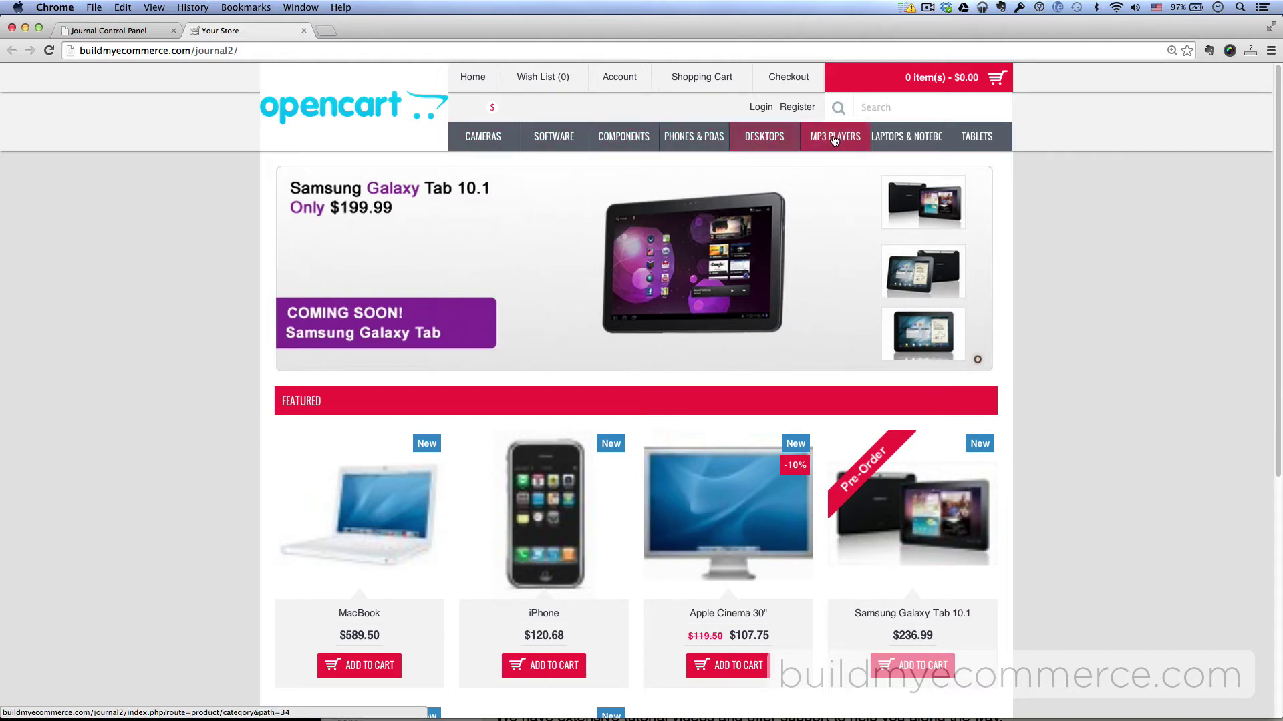
click(122, 30)
mouse_move(309, 114)
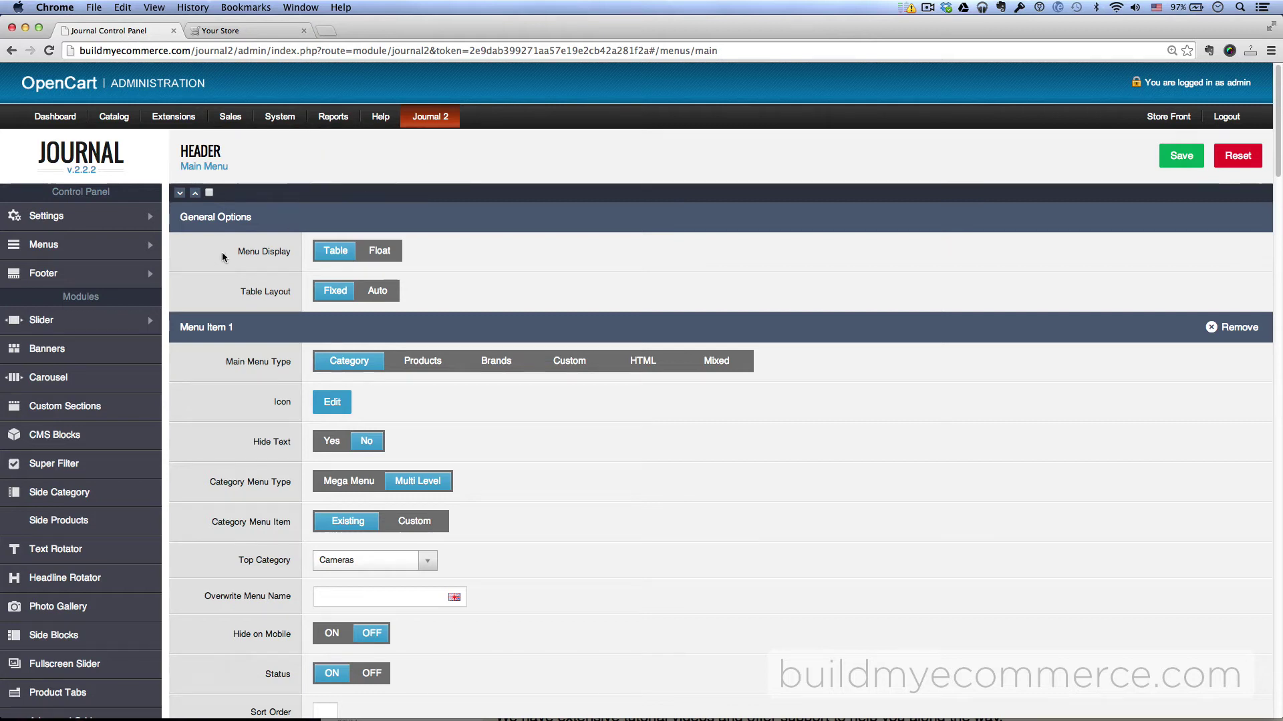
mouse_move(72, 268)
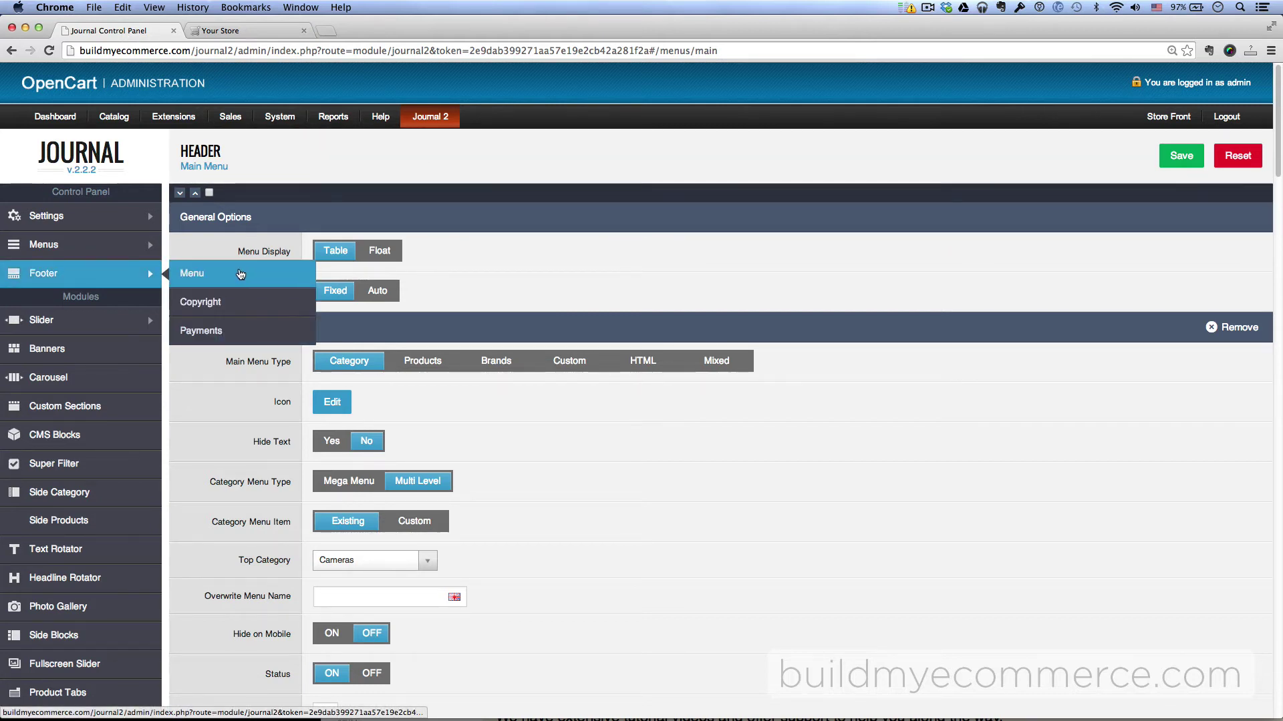
- Open Journal's Footer Menu editor and check the storefront footer's Information, Customer Service, Extras and My Account columns
click(234, 270)
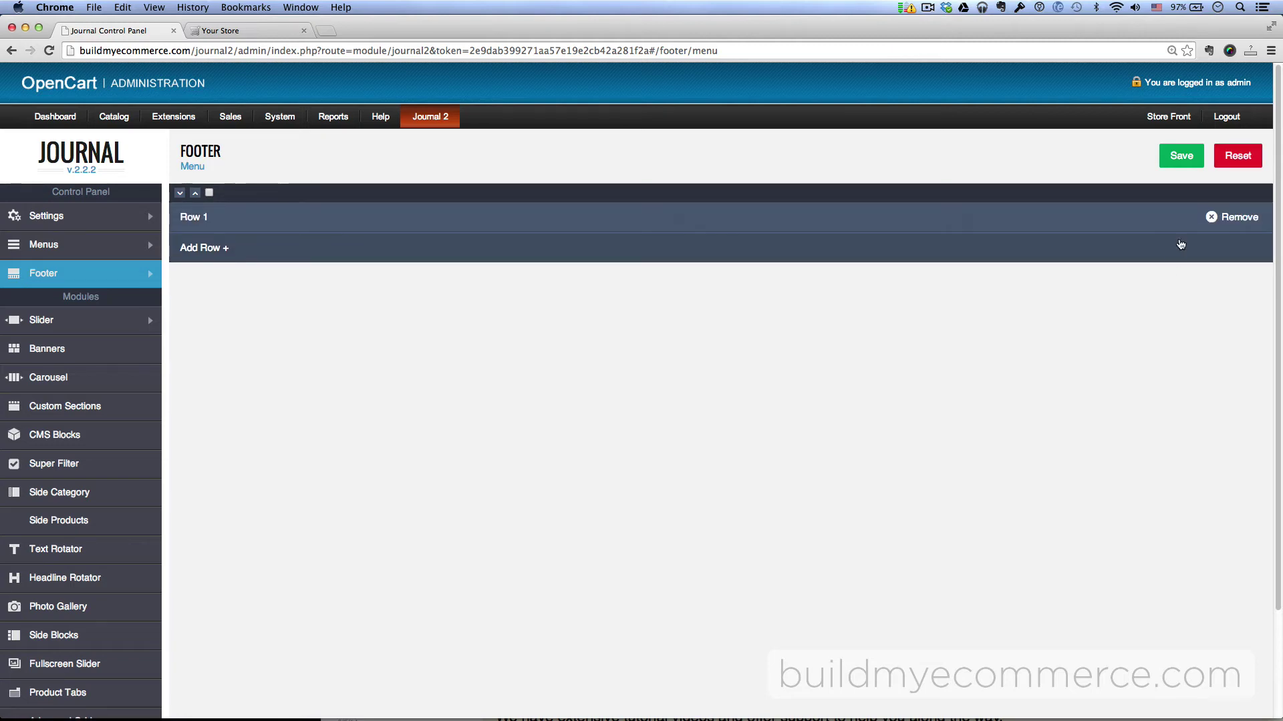
click(258, 37)
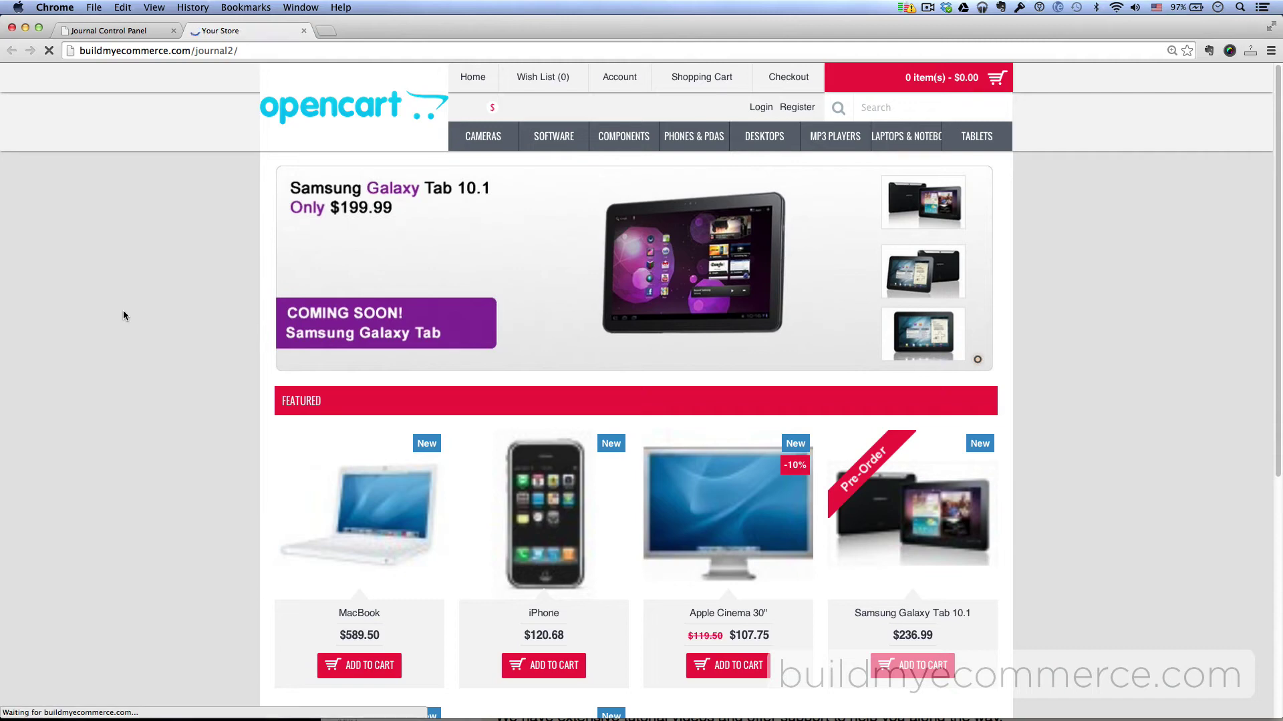
scroll(123, 312, down, 3)
scroll(123, 312, down, 9)
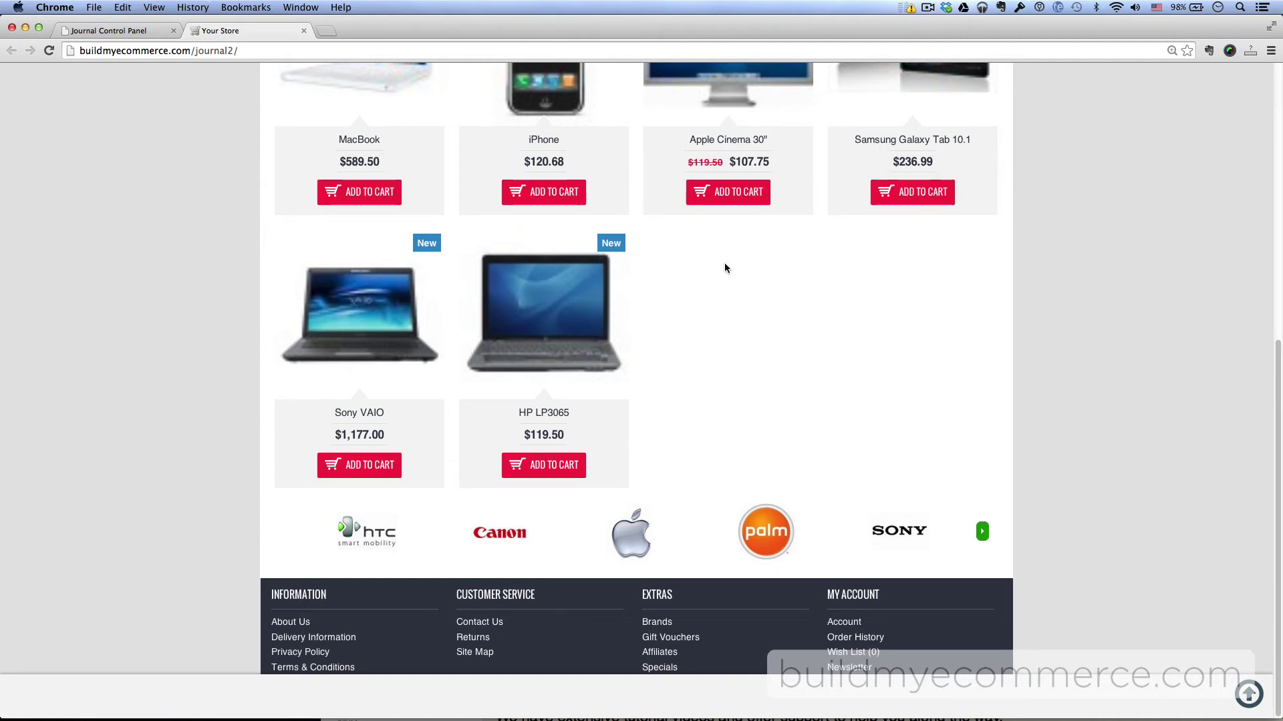
click(110, 30)
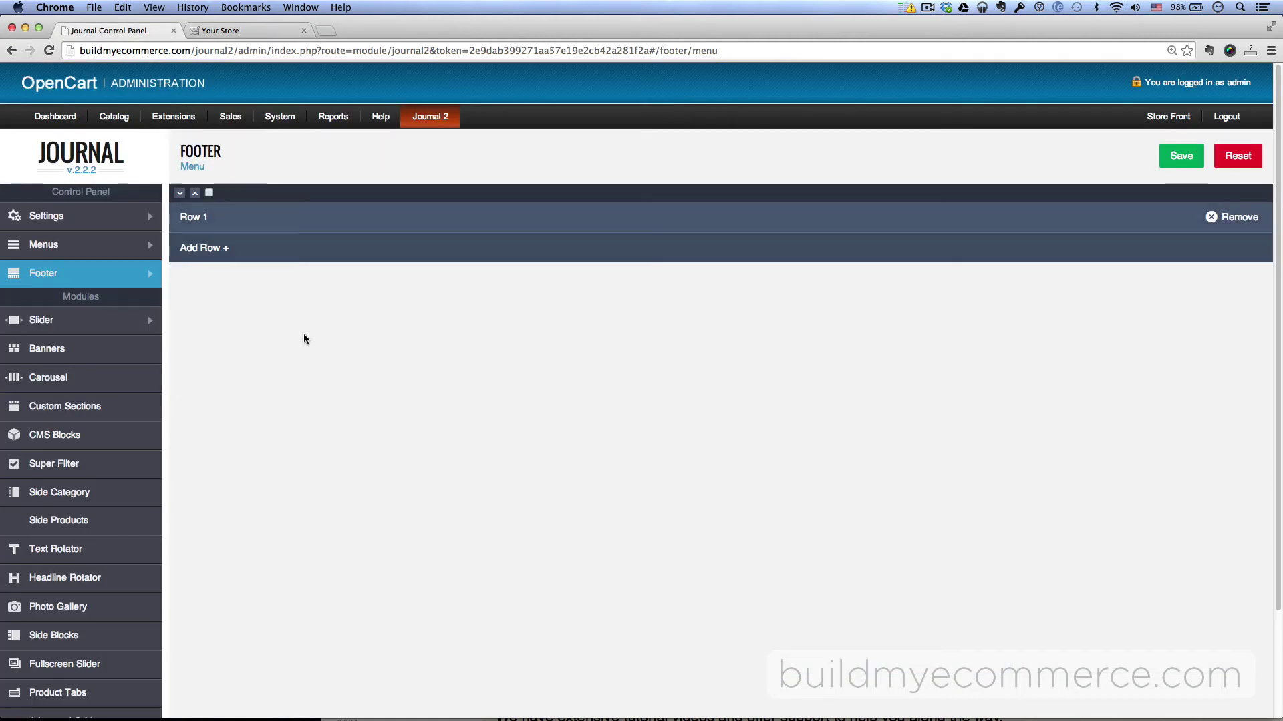
- Show the Extensions > Modules list, where Journal 2 is installed
click(170, 139)
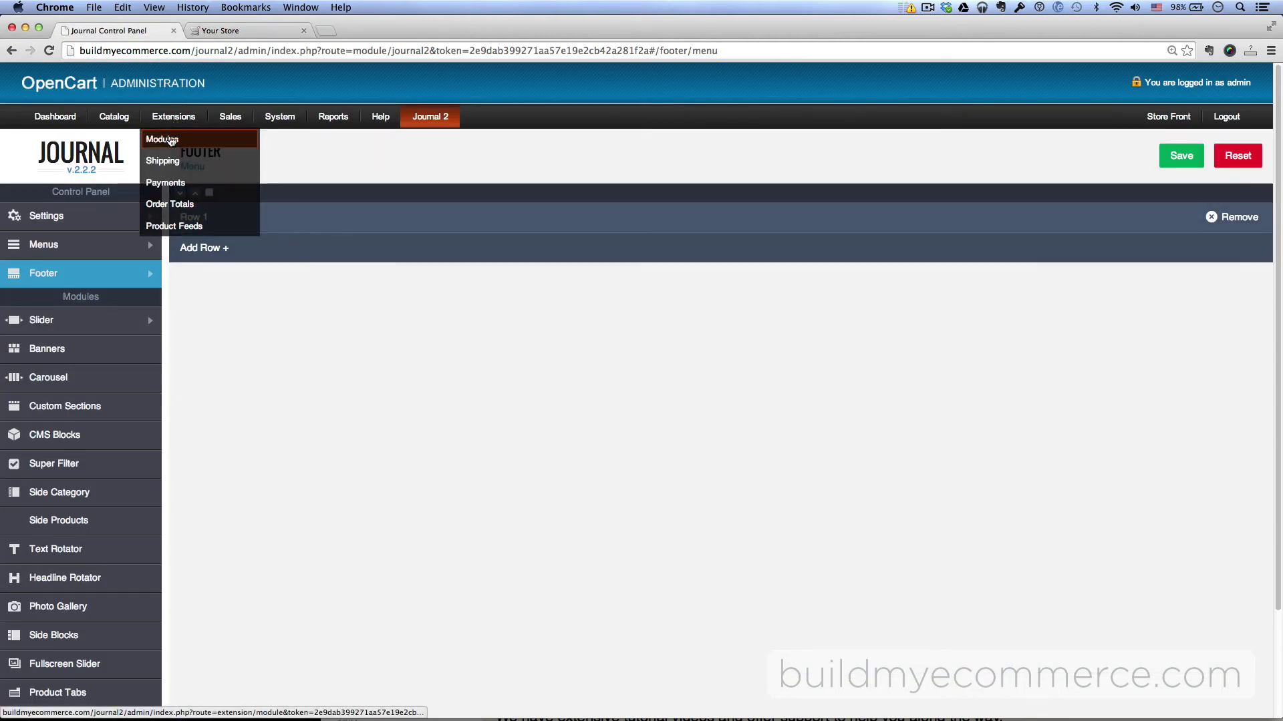